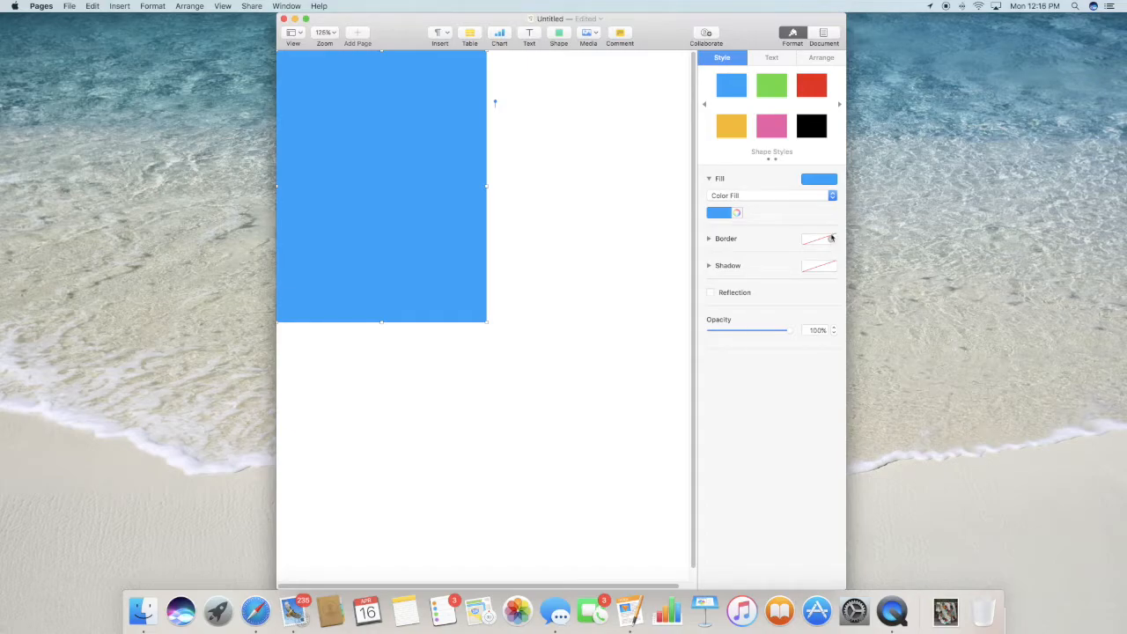
- Give the blue rectangle a thin solid line border and set its fill to No Fill
click(830, 240)
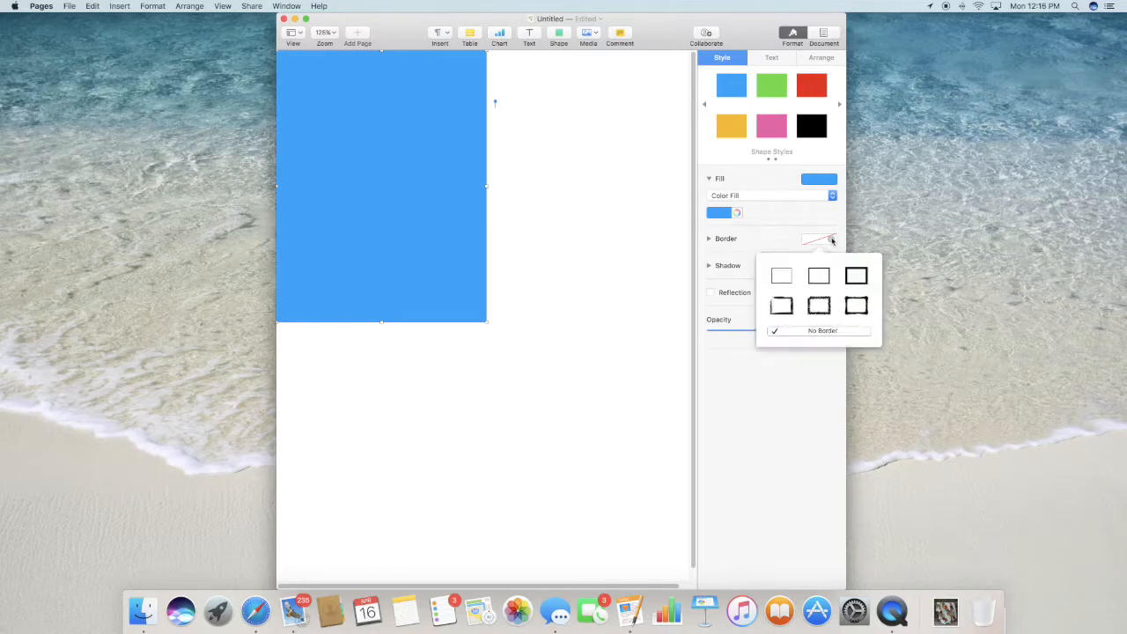
click(778, 282)
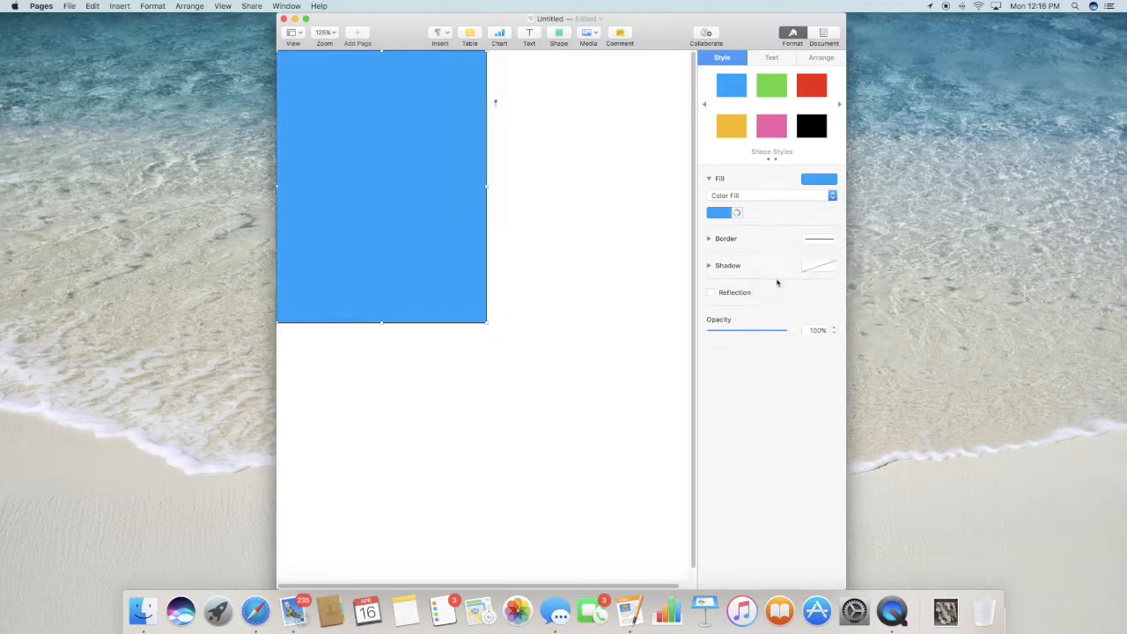
click(831, 197)
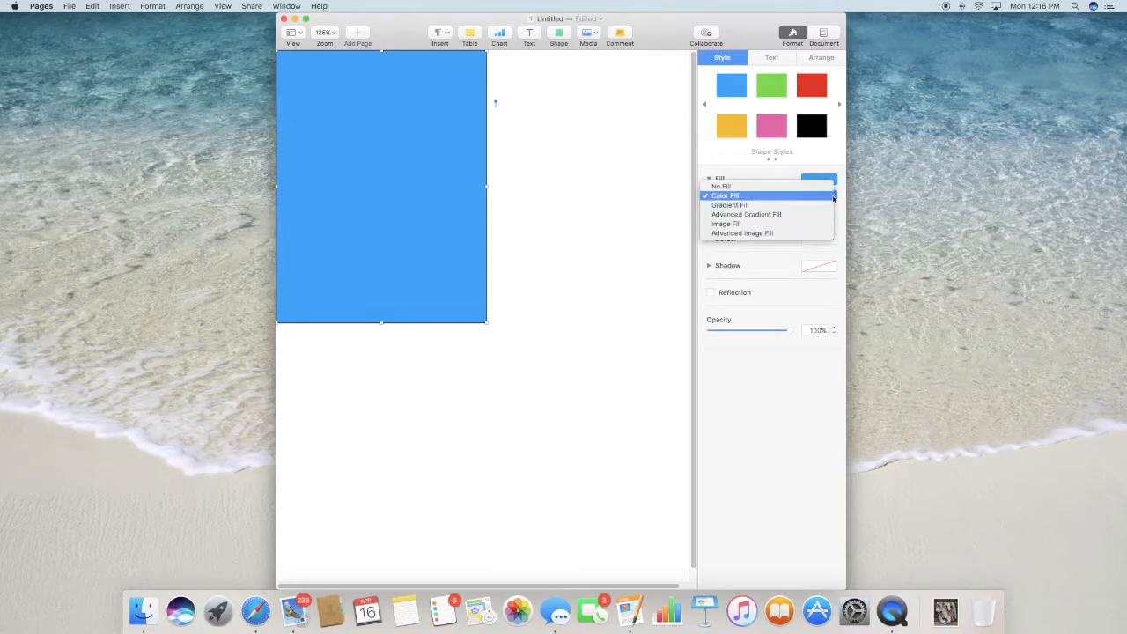
click(760, 186)
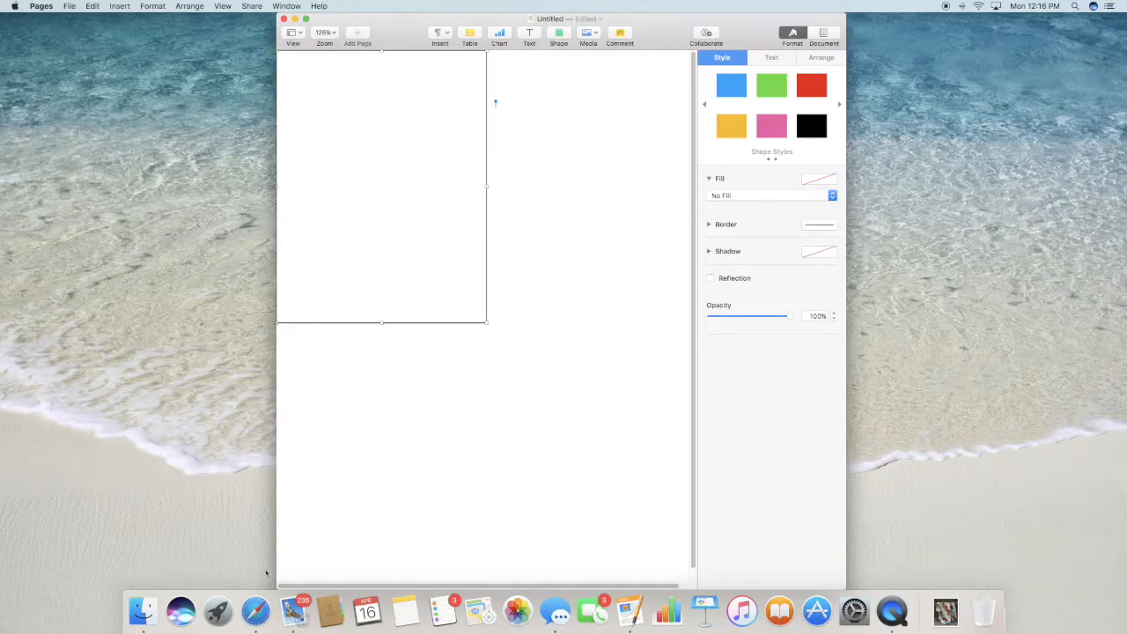
- Switch to Finder and place Cute aliens_03.png from the Outerspace folder in Downloads into the Pages document, closing the Finder window
click(143, 612)
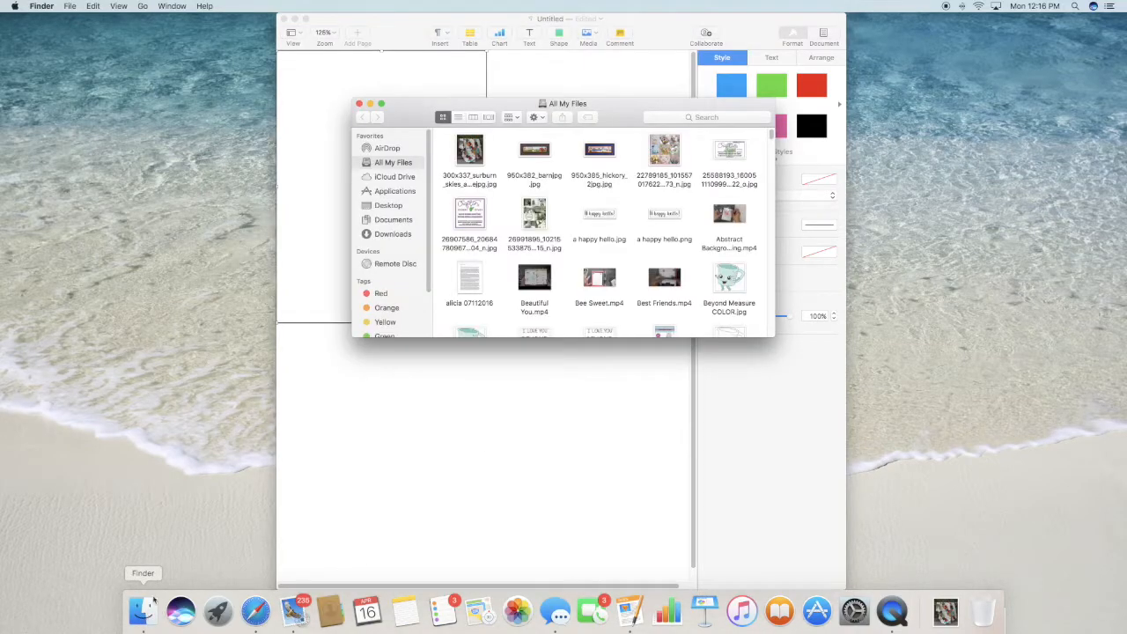
click(392, 234)
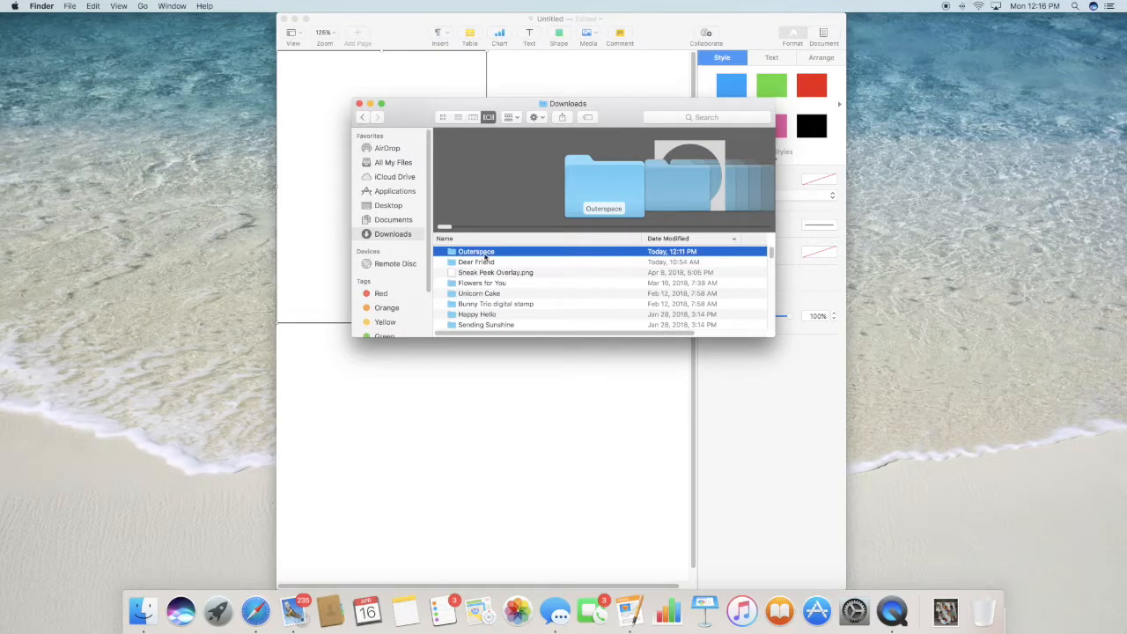
double_click(484, 254)
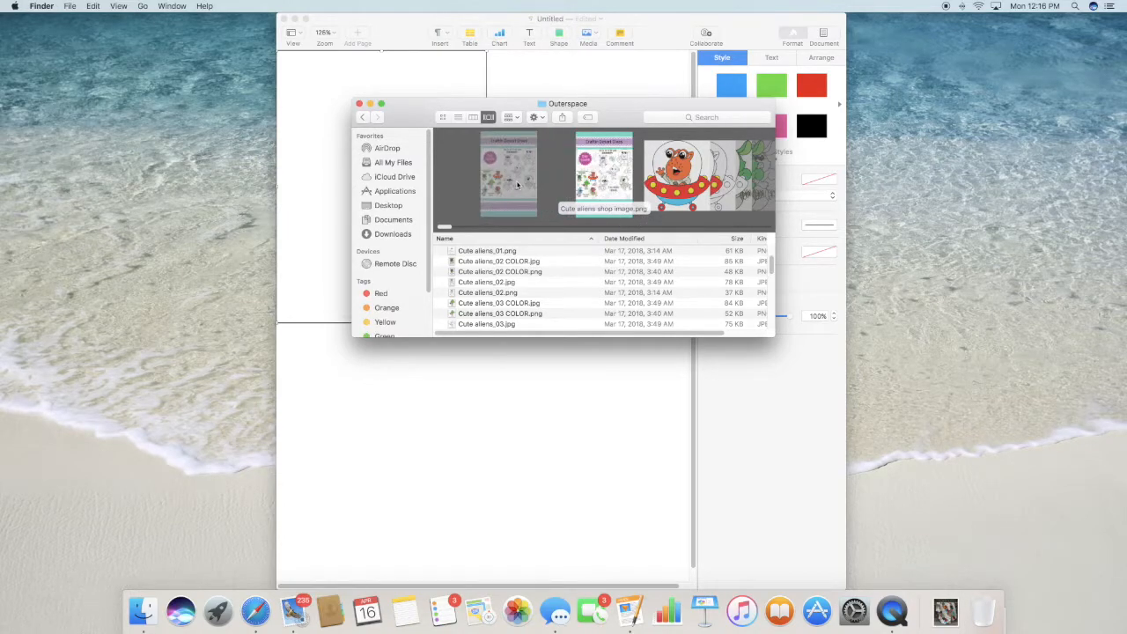
click(653, 192)
scroll(652, 197, right, 2)
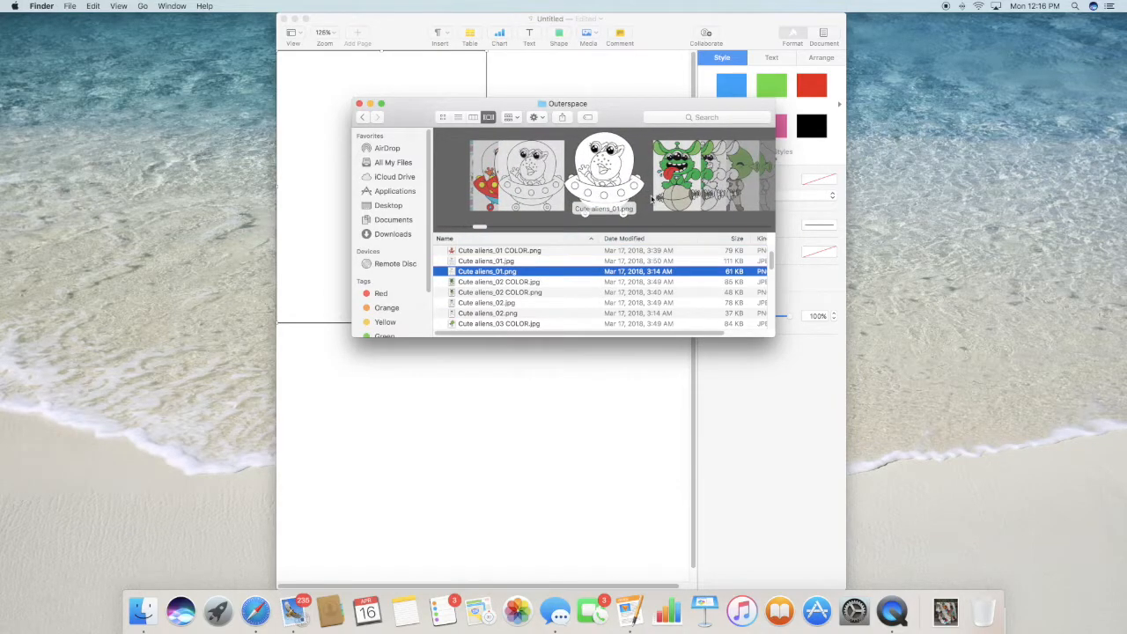
scroll(620, 178, right, 3)
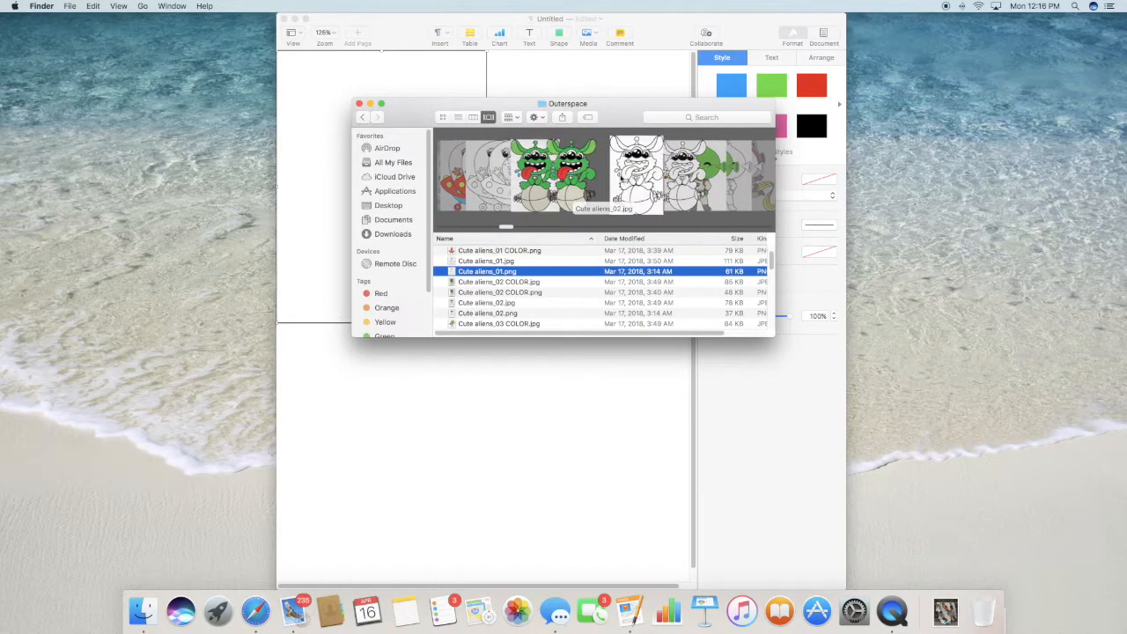
scroll(620, 178, right, 2)
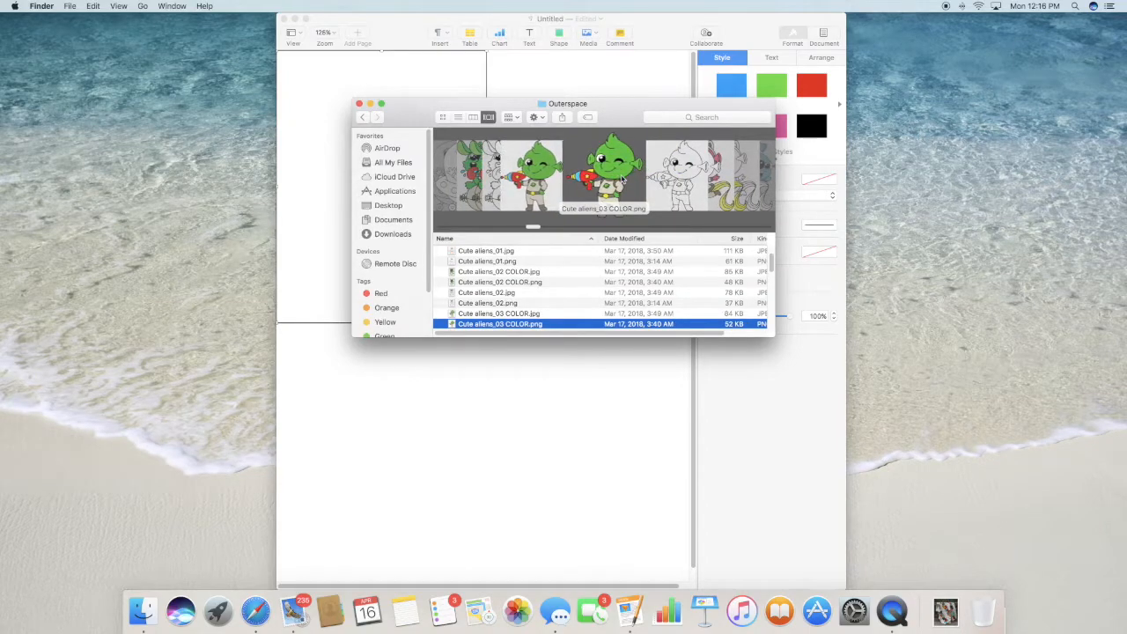
scroll(620, 178, right, 2)
scroll(621, 179, right, 1)
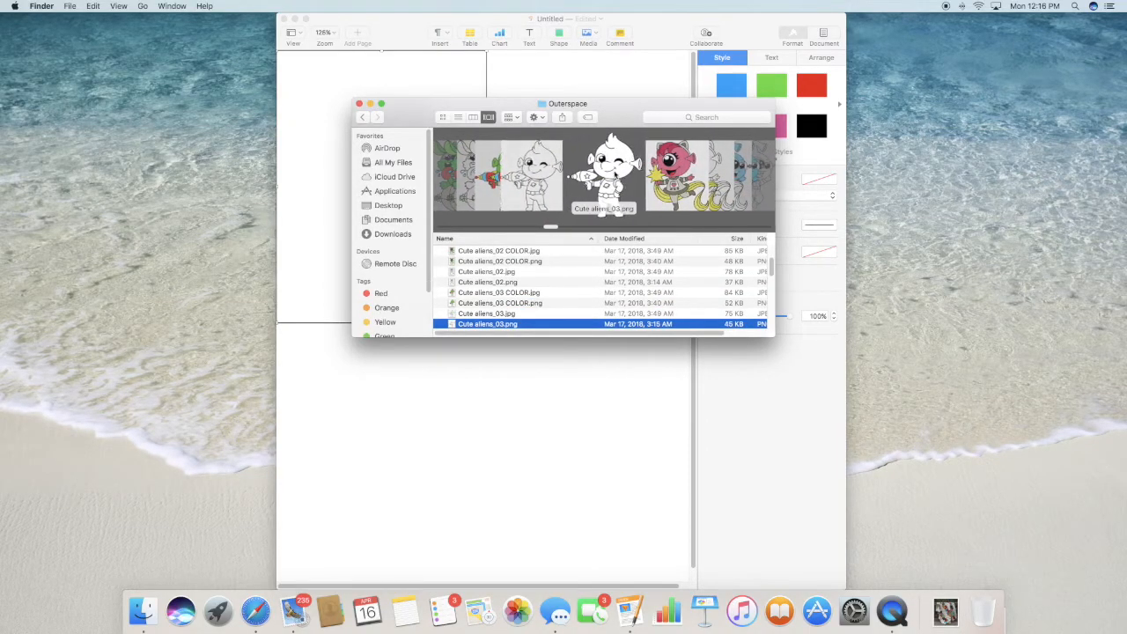
drag(620, 179, 414, 442)
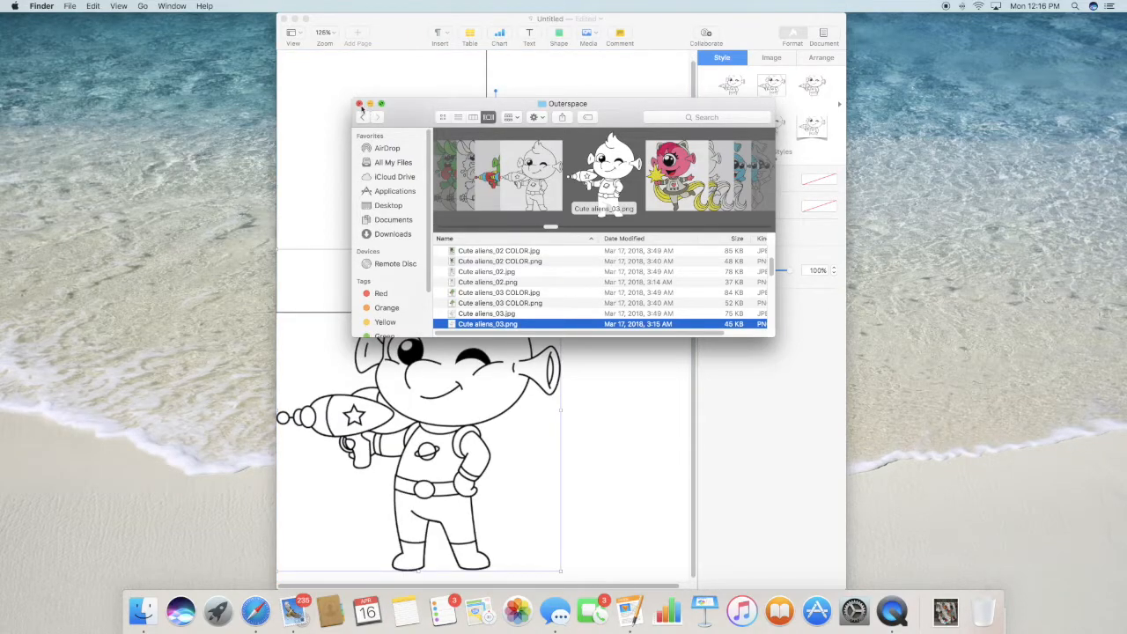
click(360, 105)
- Shrink the alien image to about 2.43 by 2.75 in and place it inside the lower part of the outlined rectangle
drag(561, 253, 395, 473)
drag(326, 501, 418, 229)
drag(368, 176, 355, 158)
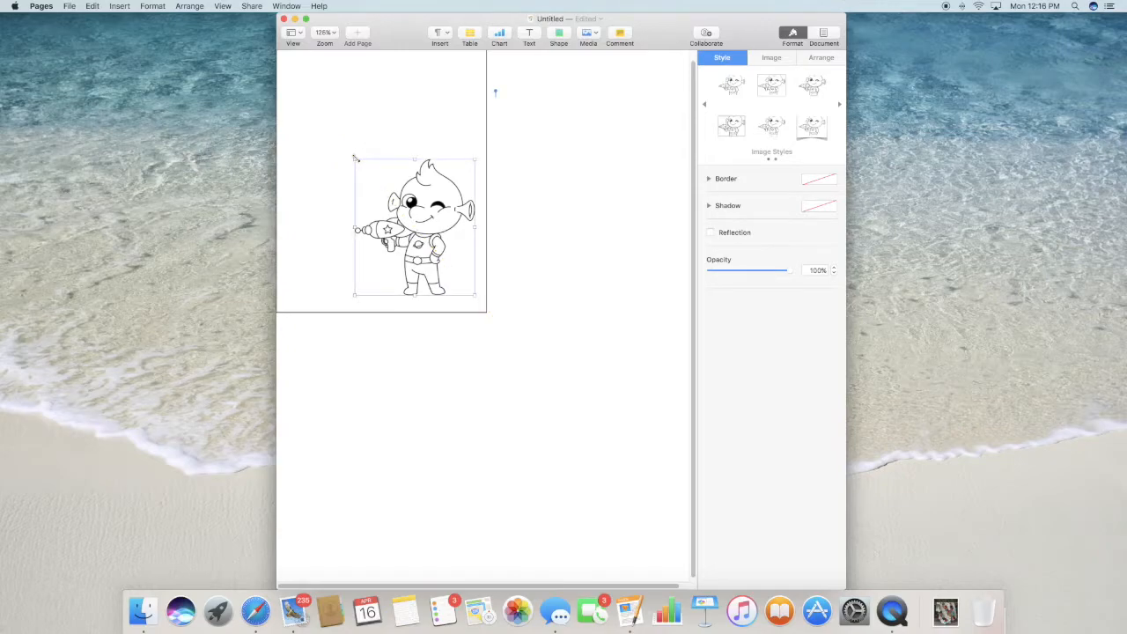
- Flip the alien image horizontally and move it to the rectangle's lower-left area, at about X 0.21 in, Y 2.48 in
click(820, 59)
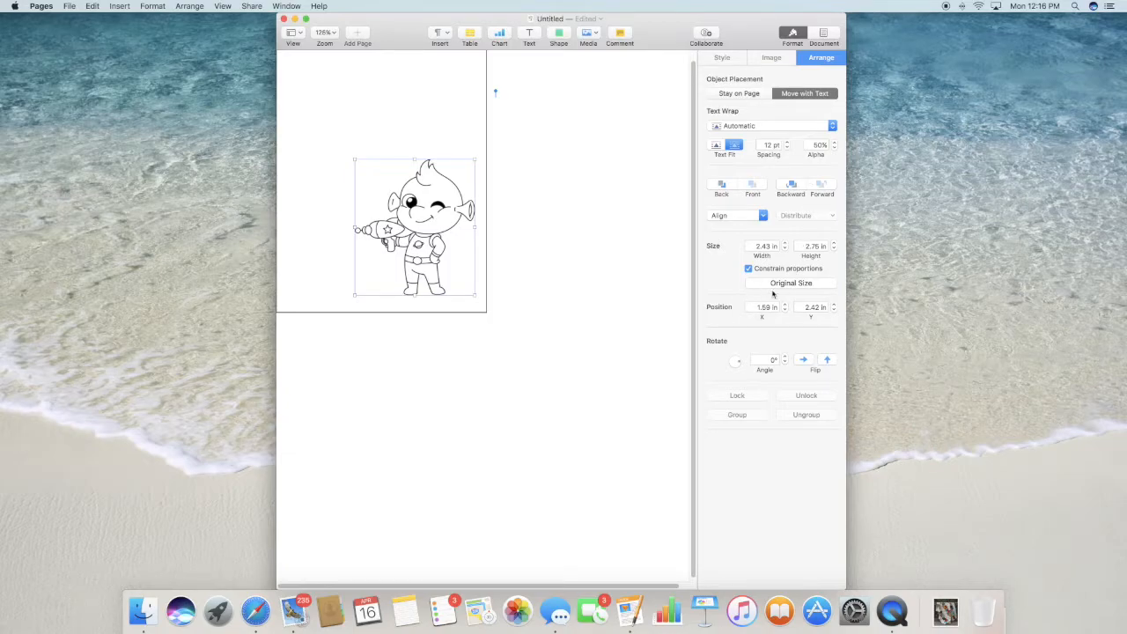
click(803, 361)
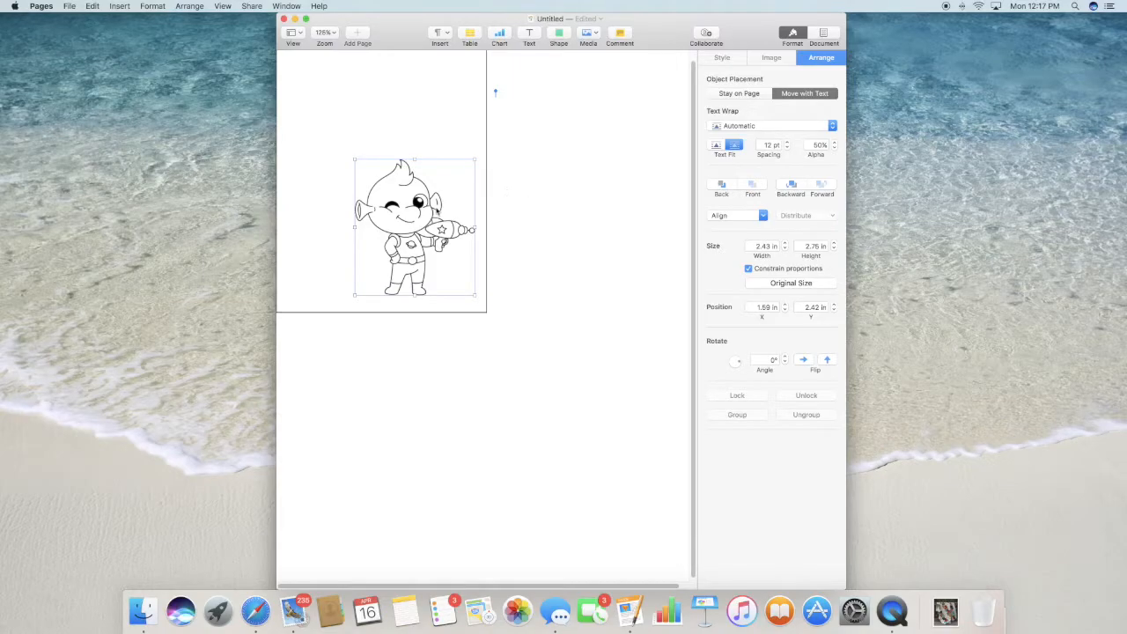
drag(425, 223, 355, 227)
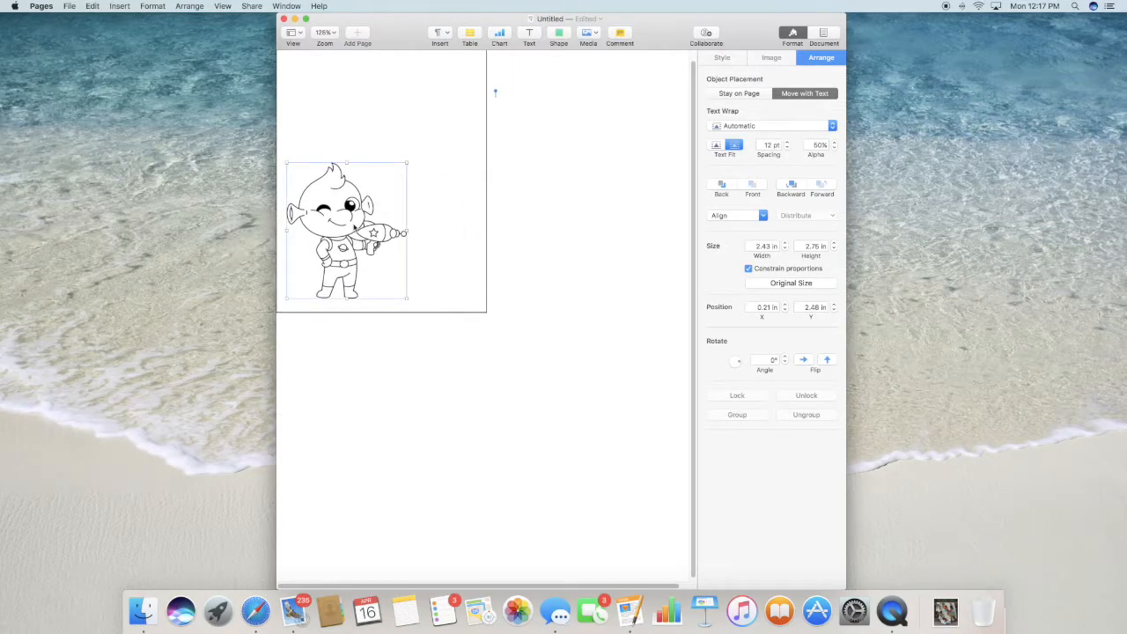
- Try rotating the alien image by about 7.8° and return its angle to 0°
drag(738, 363, 738, 364)
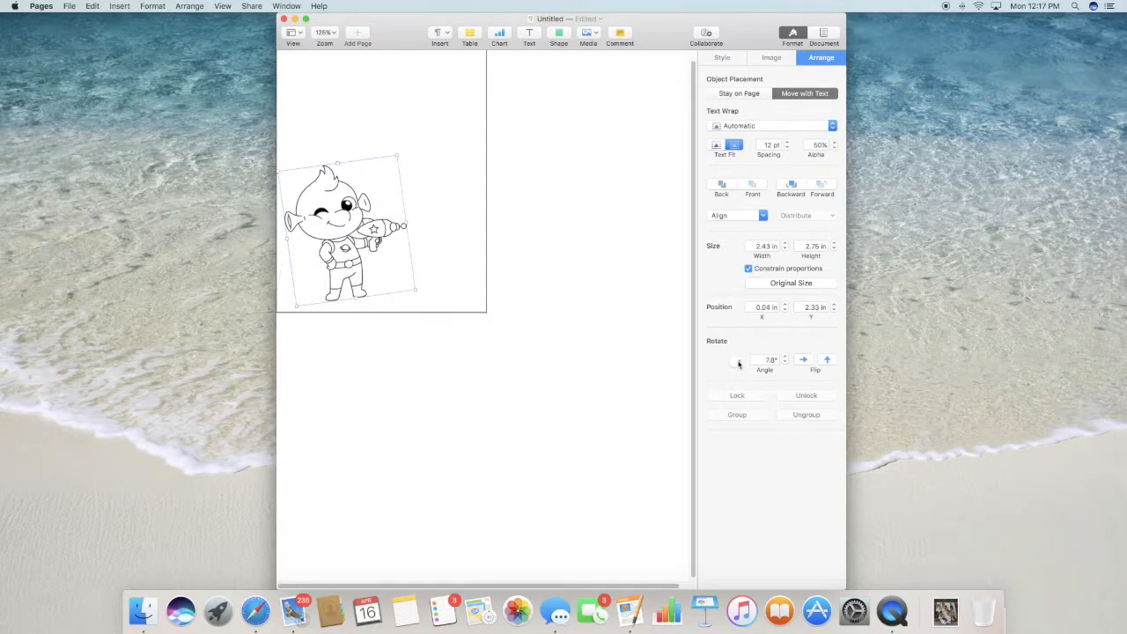
click(785, 362)
click(784, 363)
click(785, 363)
click(785, 362)
click(784, 363)
click(784, 363)
click(785, 363)
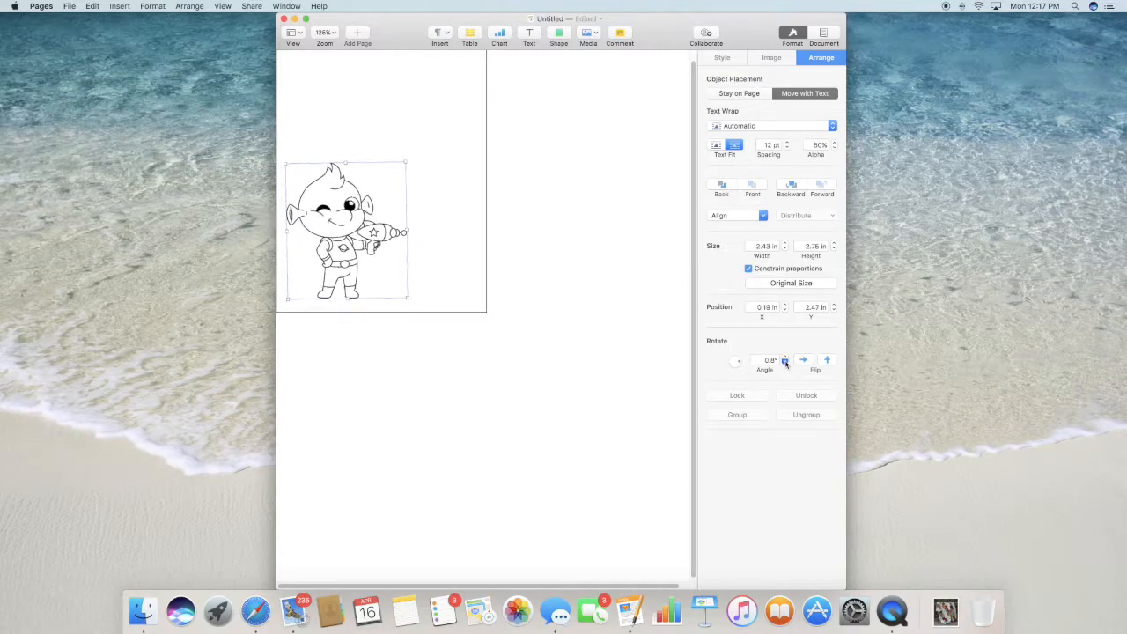
click(785, 362)
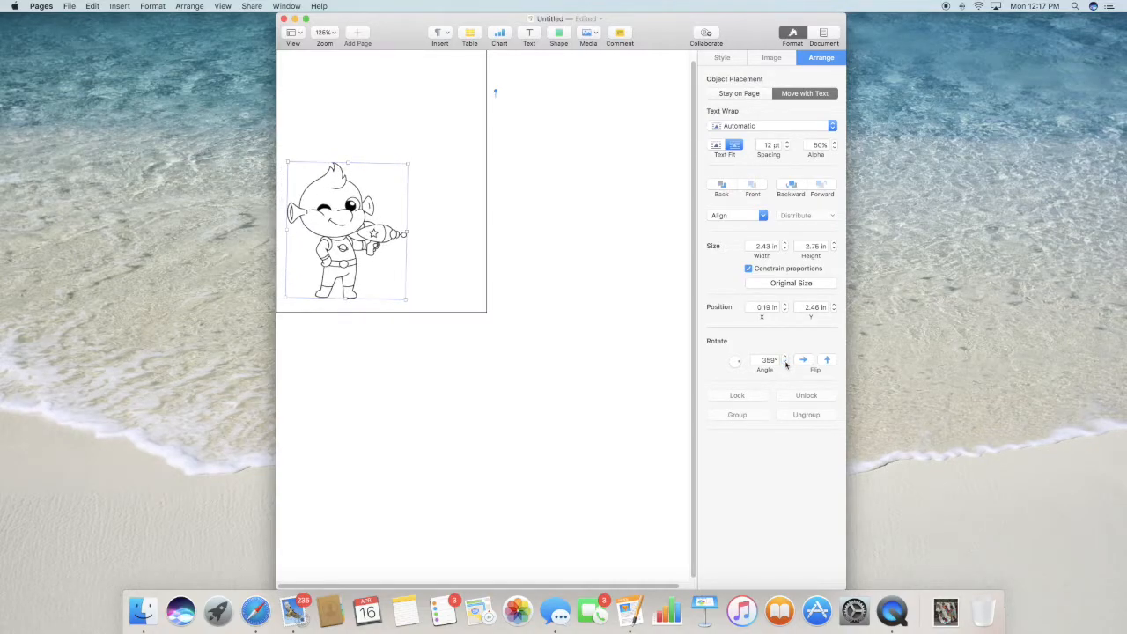
click(785, 357)
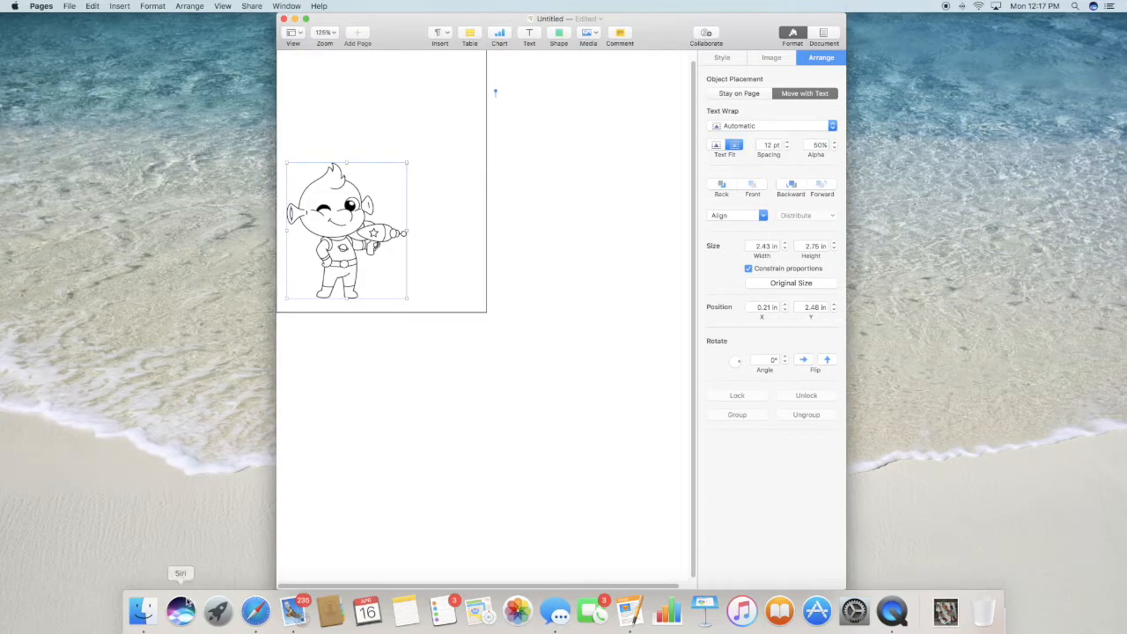
- Place Cute aliens_01.png from the Outerspace folder in Downloads into the document using Finder, and close the Finder window
click(143, 610)
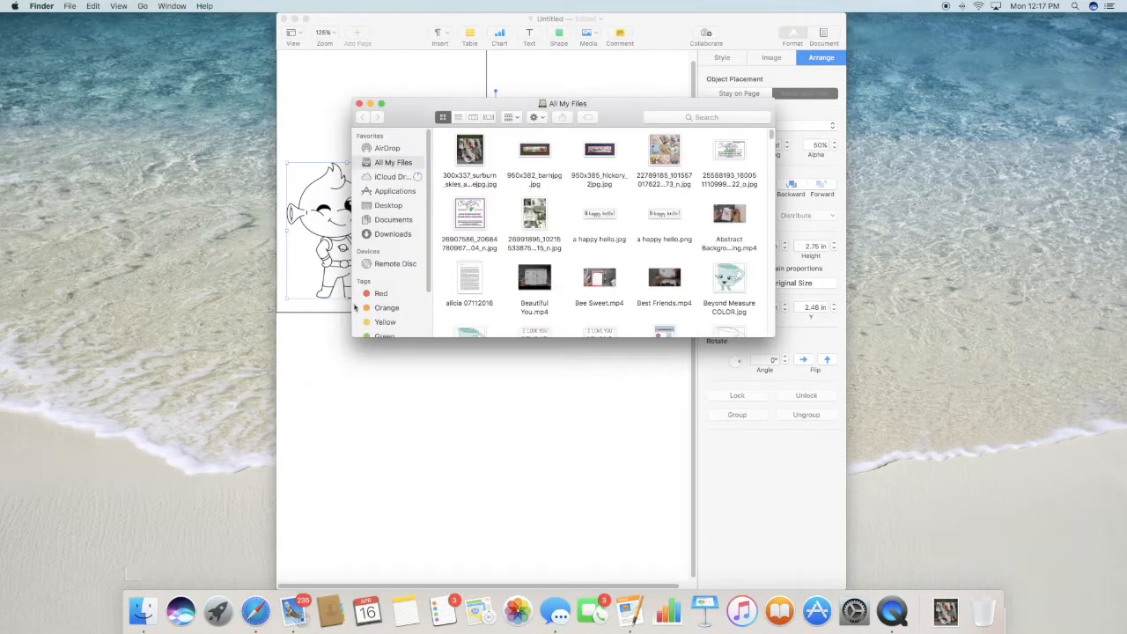
click(405, 236)
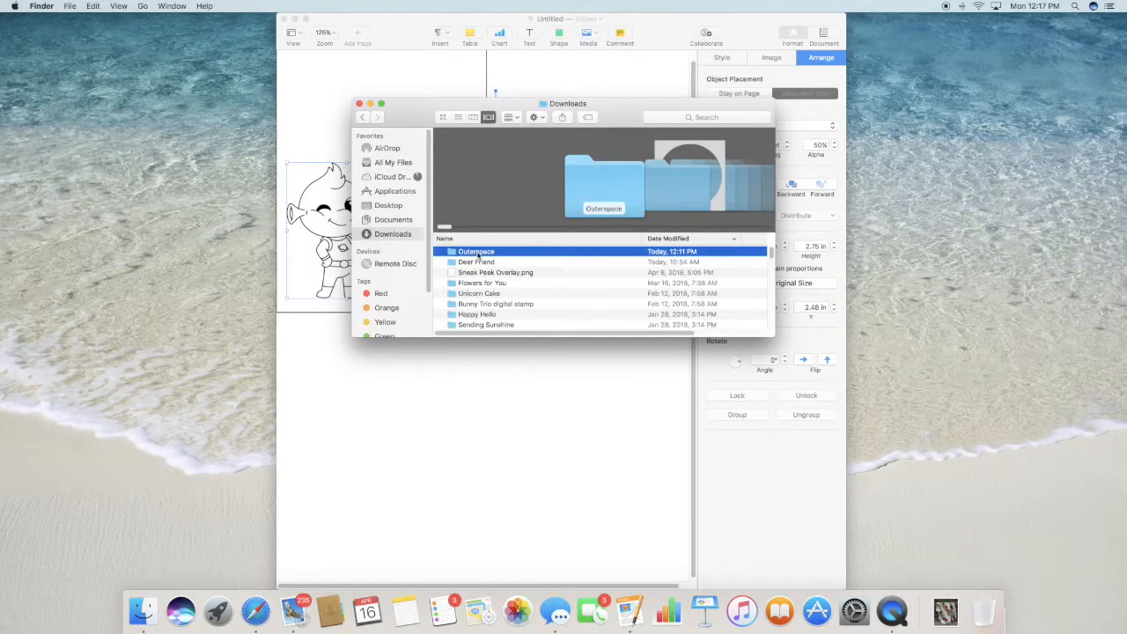
double_click(478, 252)
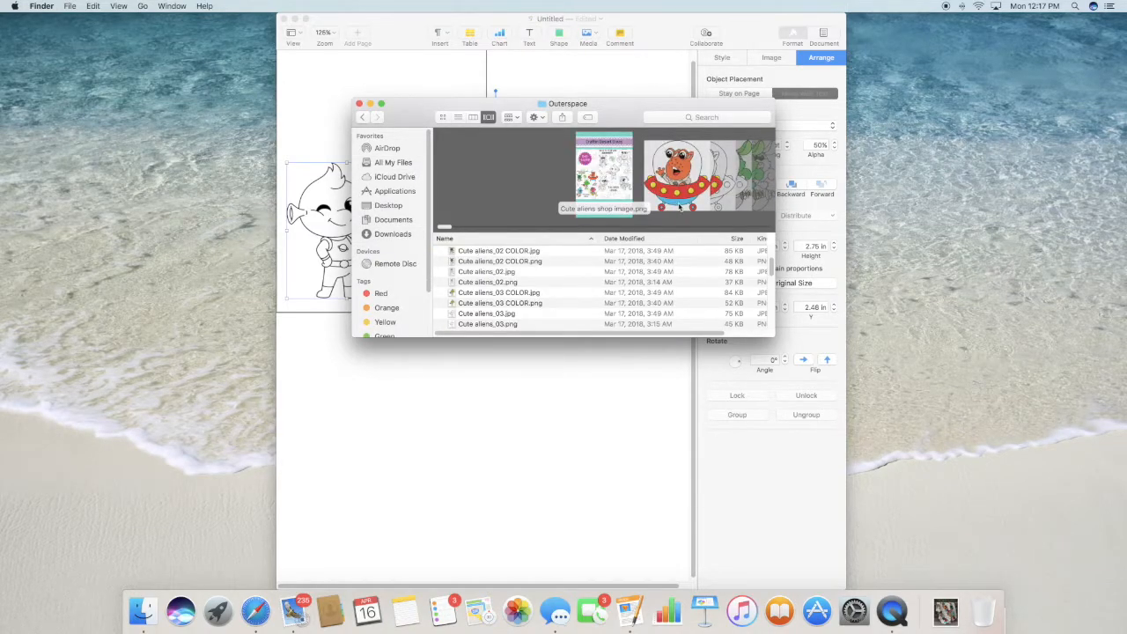
click(680, 208)
click(651, 188)
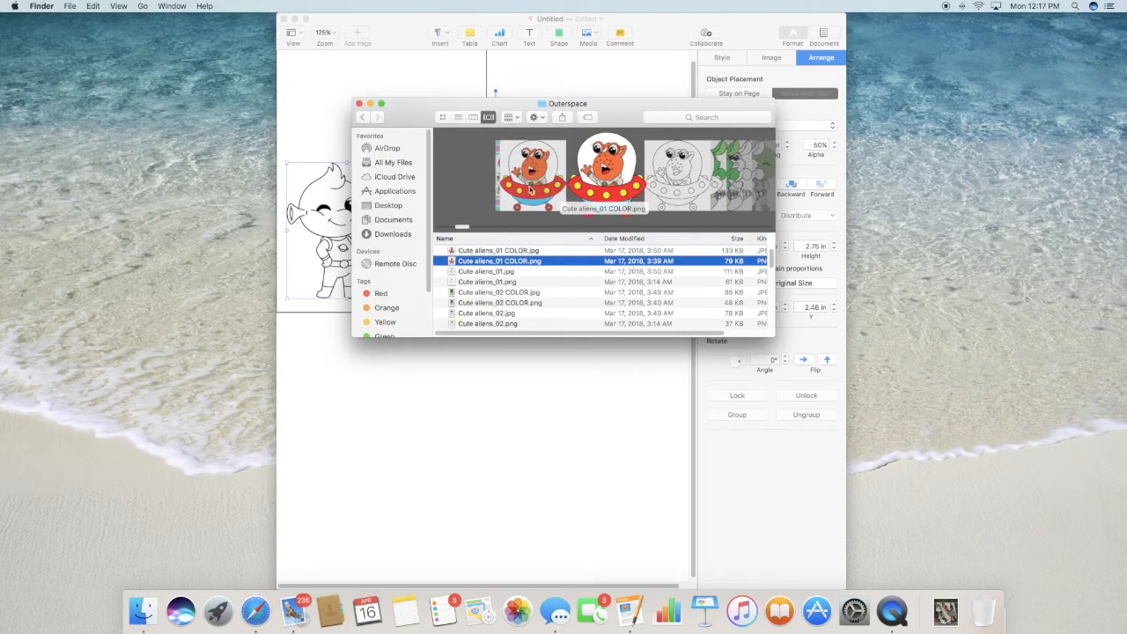
click(698, 191)
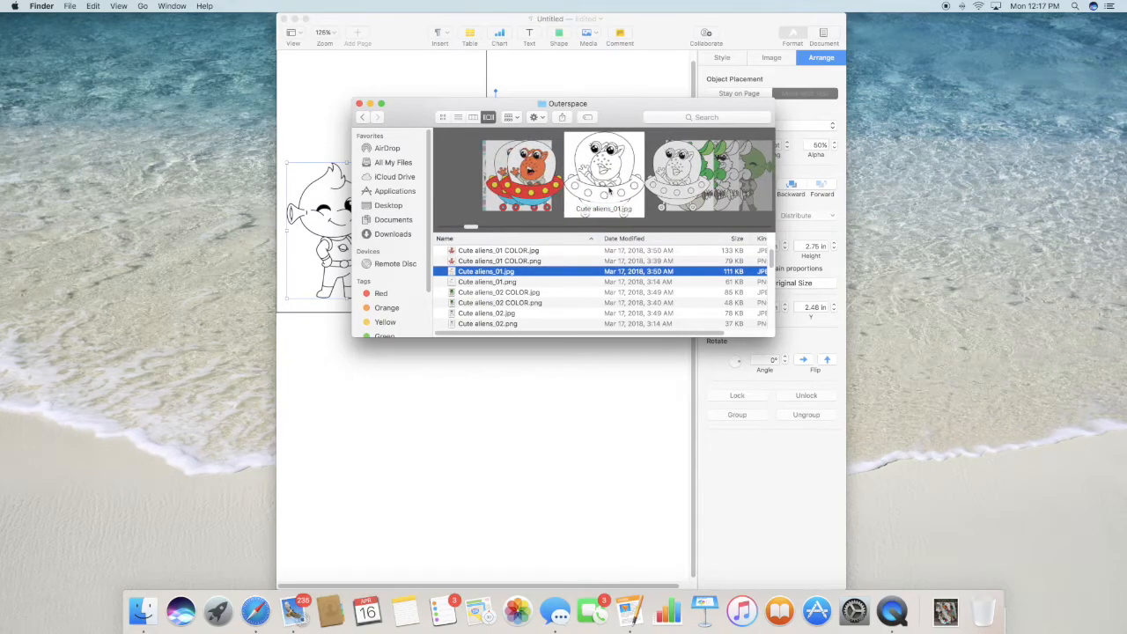
click(669, 183)
drag(601, 180, 401, 404)
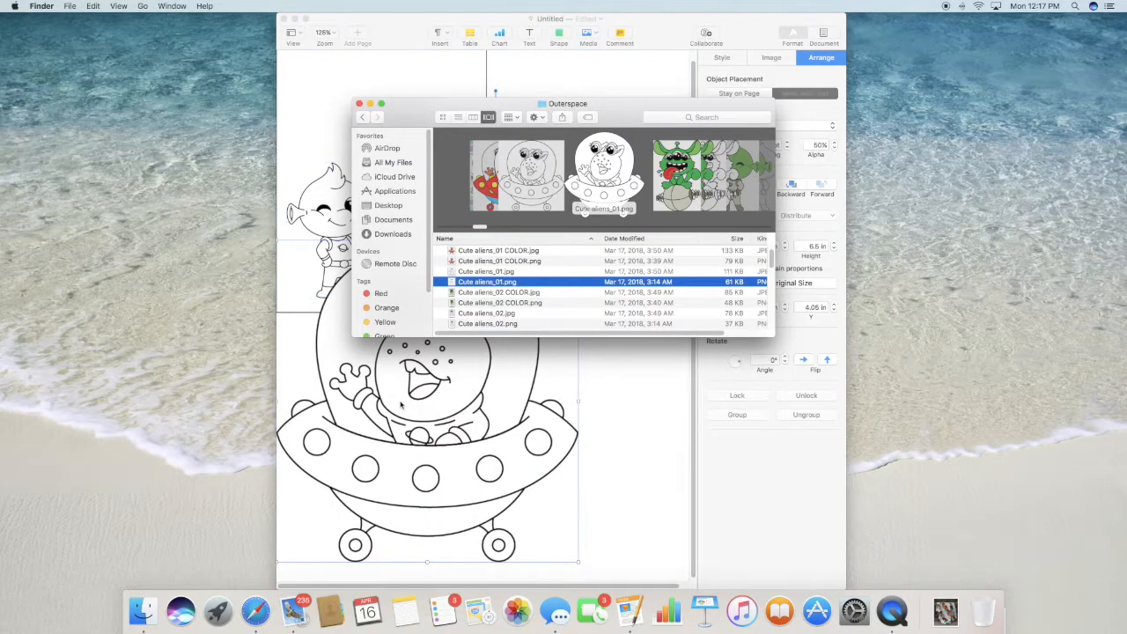
click(359, 104)
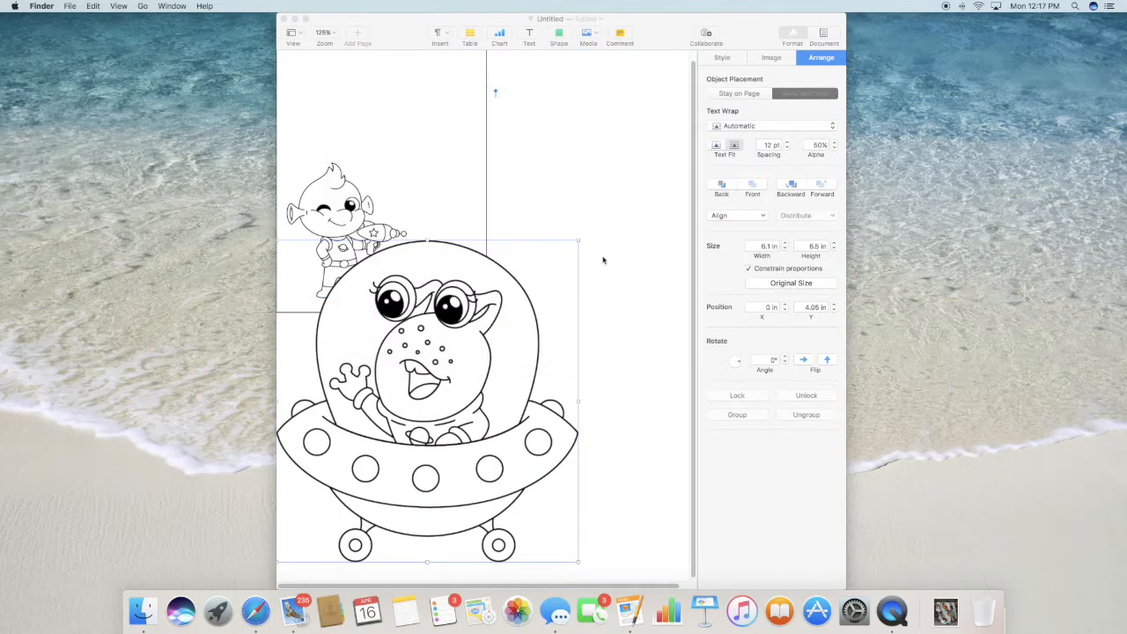
- Shrink the spaceship alien to about 2.21 by 2.36 in and place it in the upper part of the outlined rectangle
drag(578, 244, 407, 424)
drag(377, 484, 420, 150)
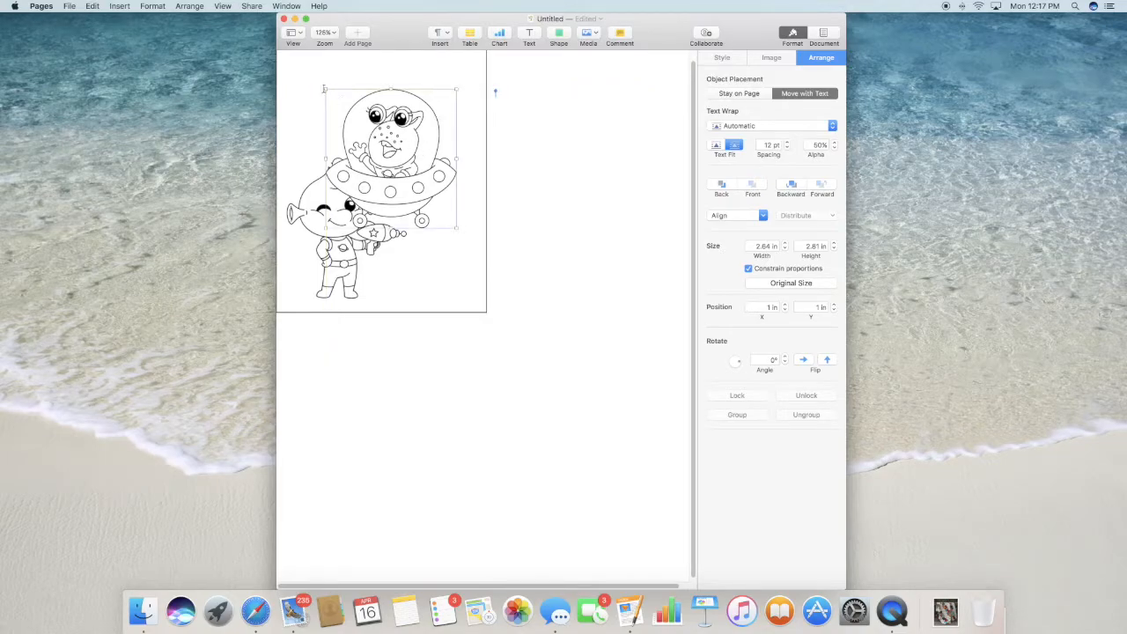
drag(325, 89, 346, 111)
drag(402, 151, 375, 127)
- Enlarge the standing alien until it overlaps the spaceship, and send the spaceship image backward behind it
click(335, 235)
drag(335, 235, 335, 235)
drag(406, 164, 400, 112)
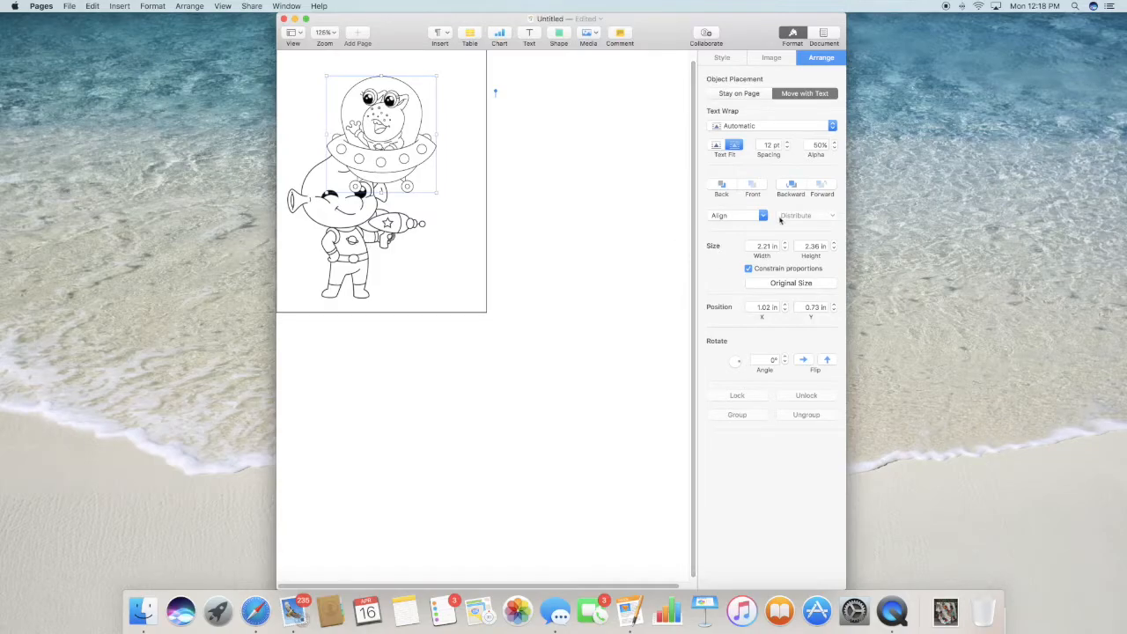
click(790, 184)
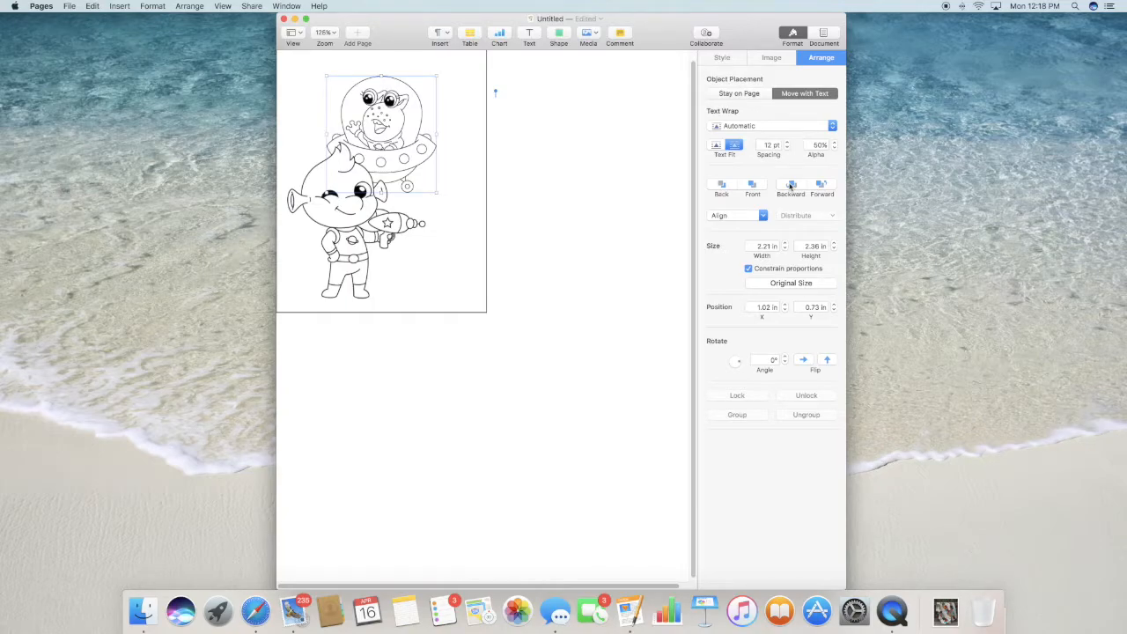
click(561, 257)
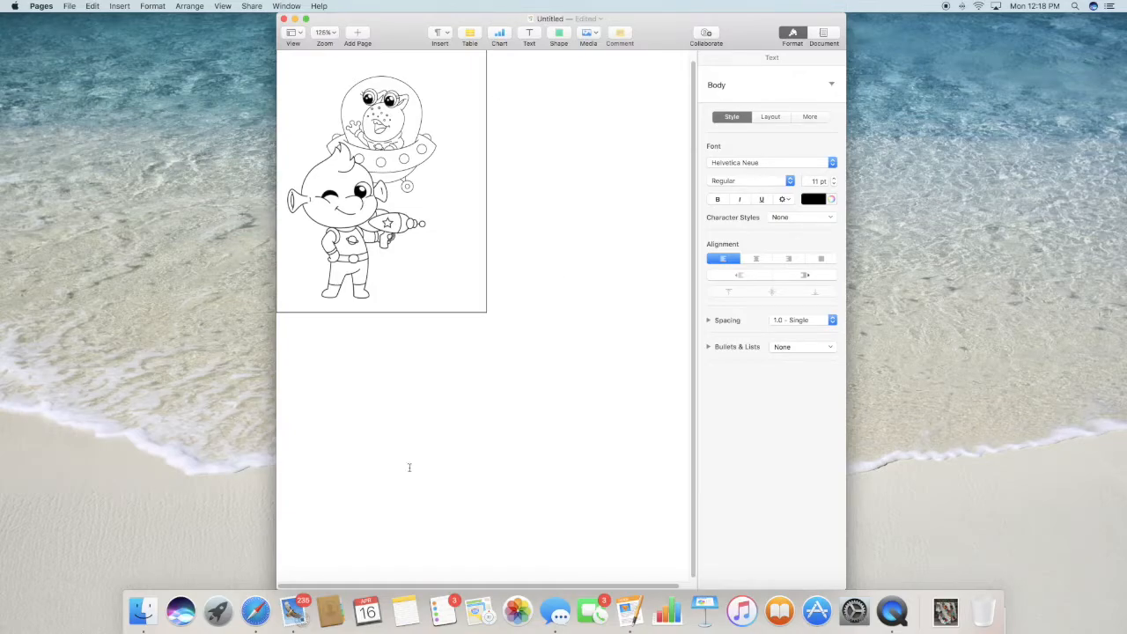
- Place Cute aliens_01.jpg from the Outerspace folder in Downloads into the document using Finder, and close the Finder window
click(142, 610)
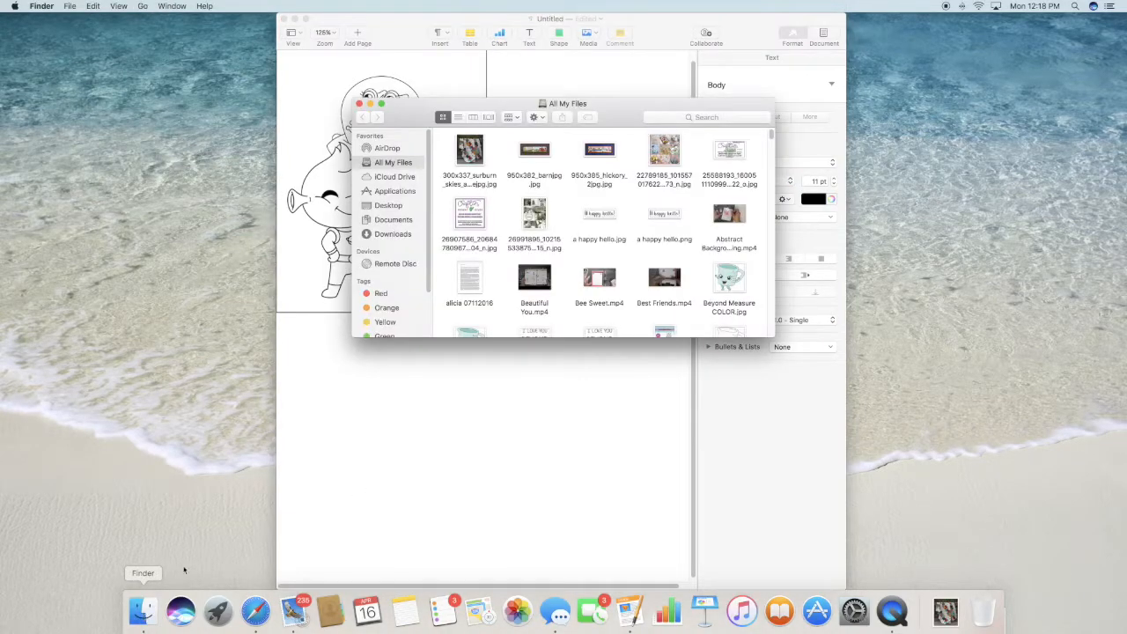
click(394, 235)
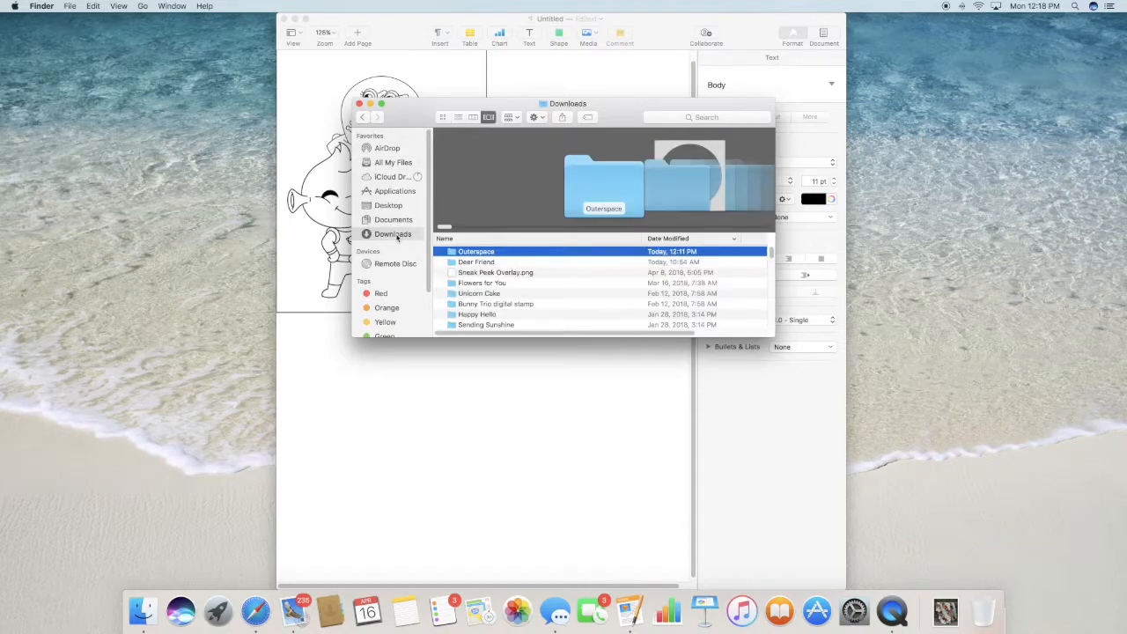
double_click(473, 253)
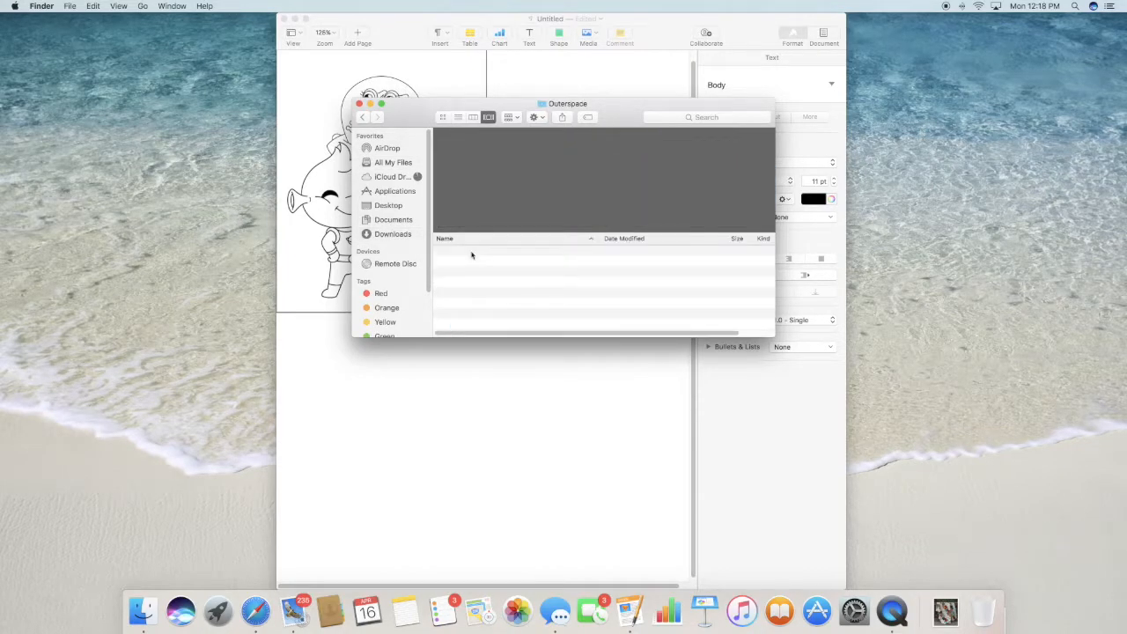
click(671, 188)
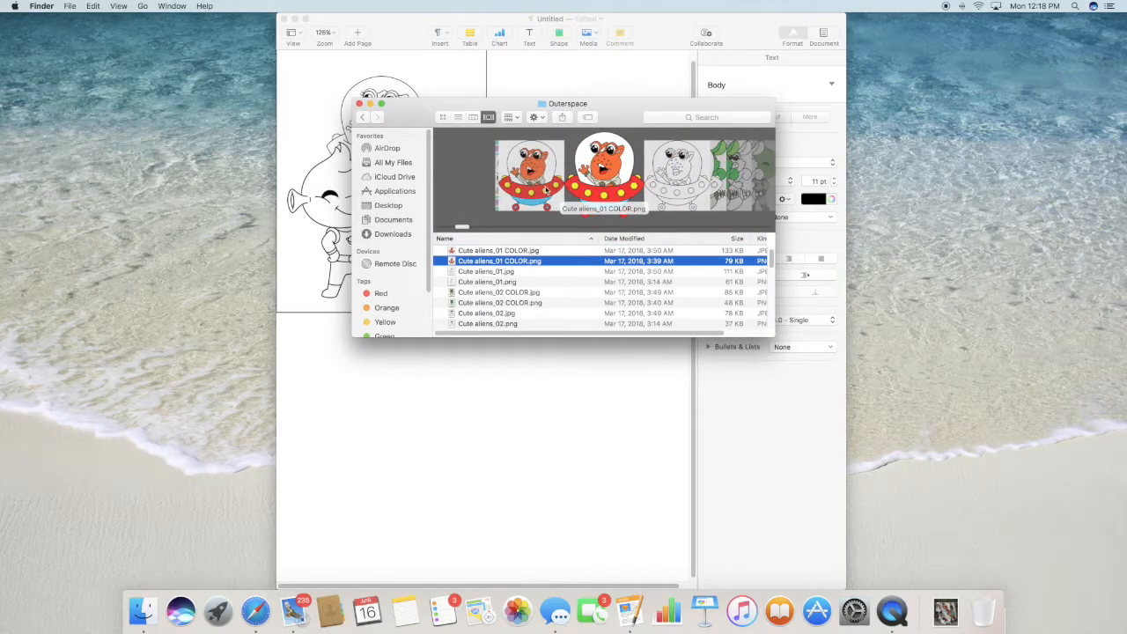
scroll(521, 177, right, 2)
scroll(587, 182, left, 1)
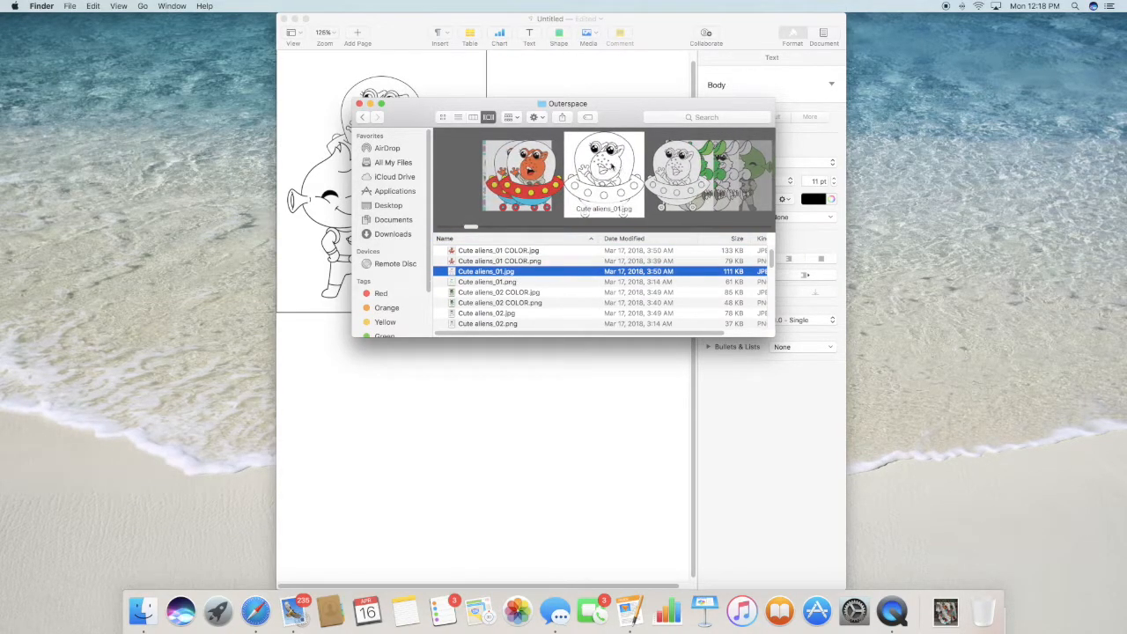
drag(609, 167, 441, 406)
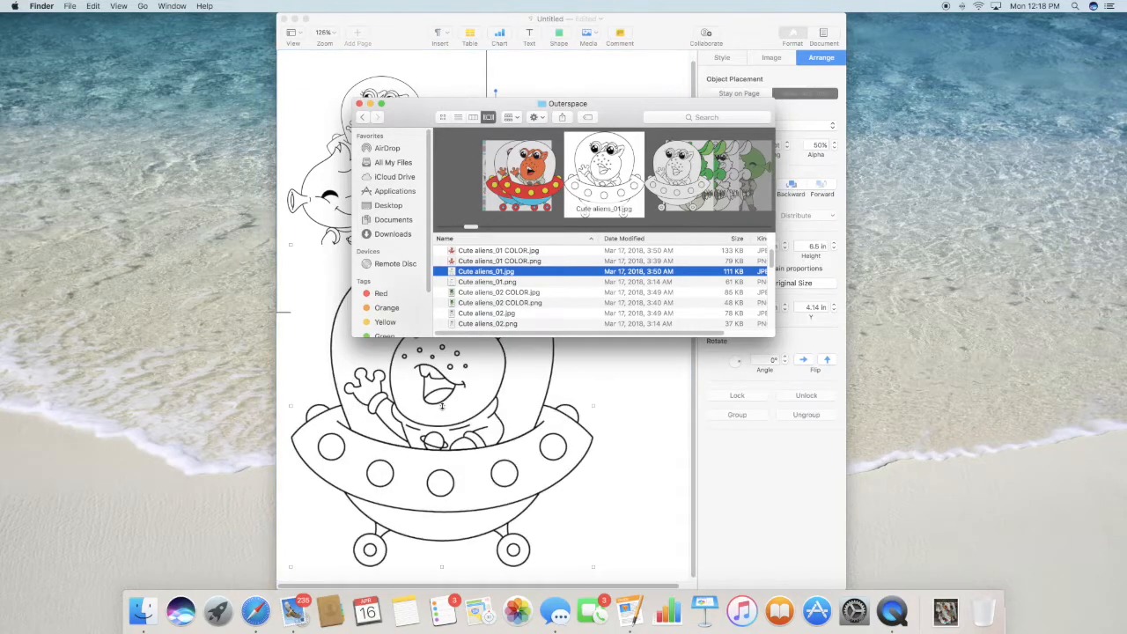
click(359, 104)
- Shrink the newly placed spaceship image to about 2.13 by 2.27 in and delete the other spaceship image behind the standing alien
drag(594, 246, 396, 454)
click(384, 125)
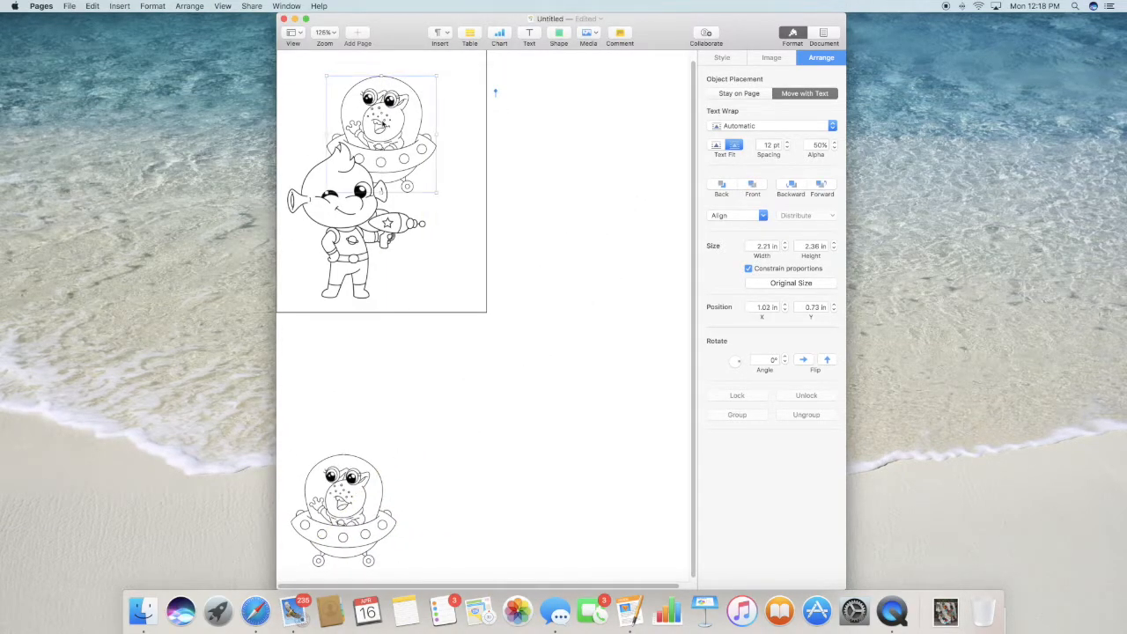
key(Delete)
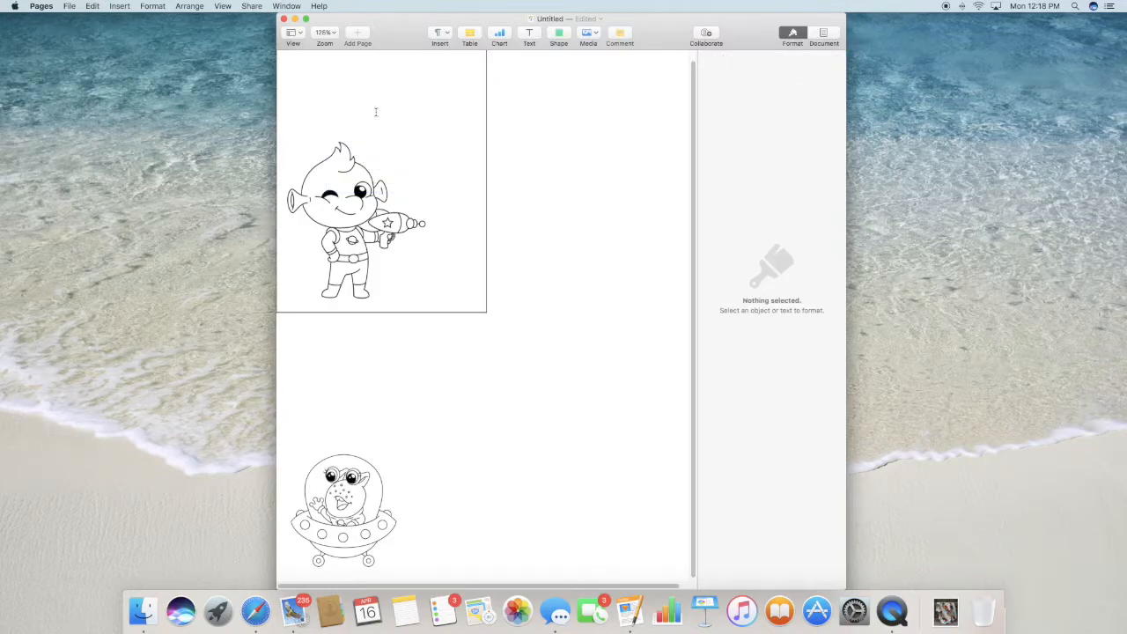
- Try the JPG spaceship in the upper part of the rectangle so it overlaps the standing alien, and delete it
drag(373, 460, 431, 129)
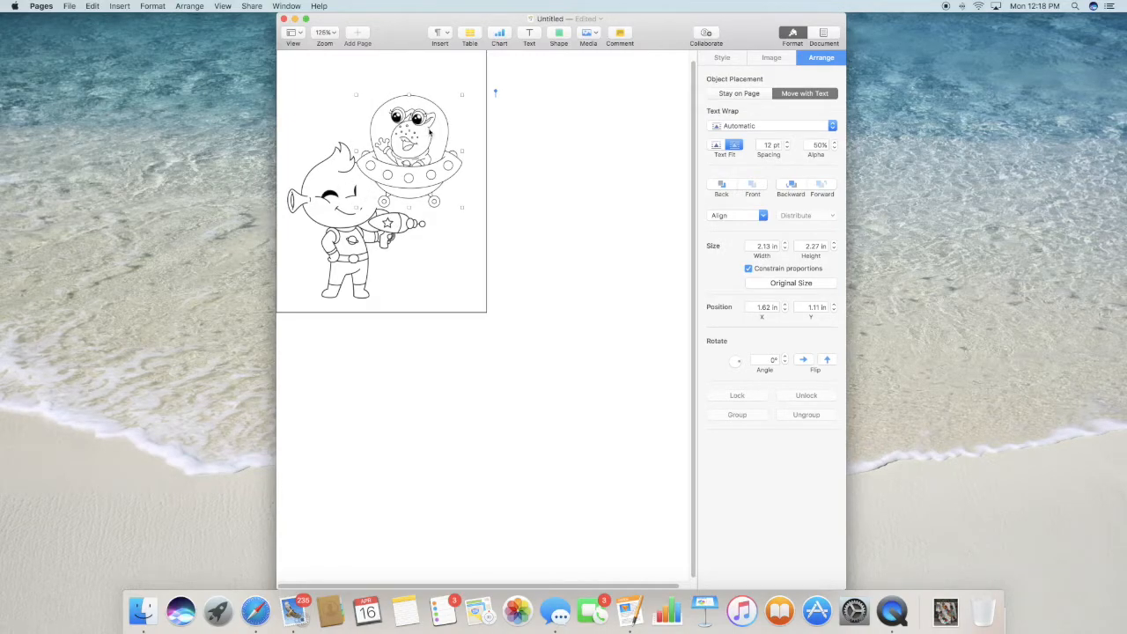
key(Delete)
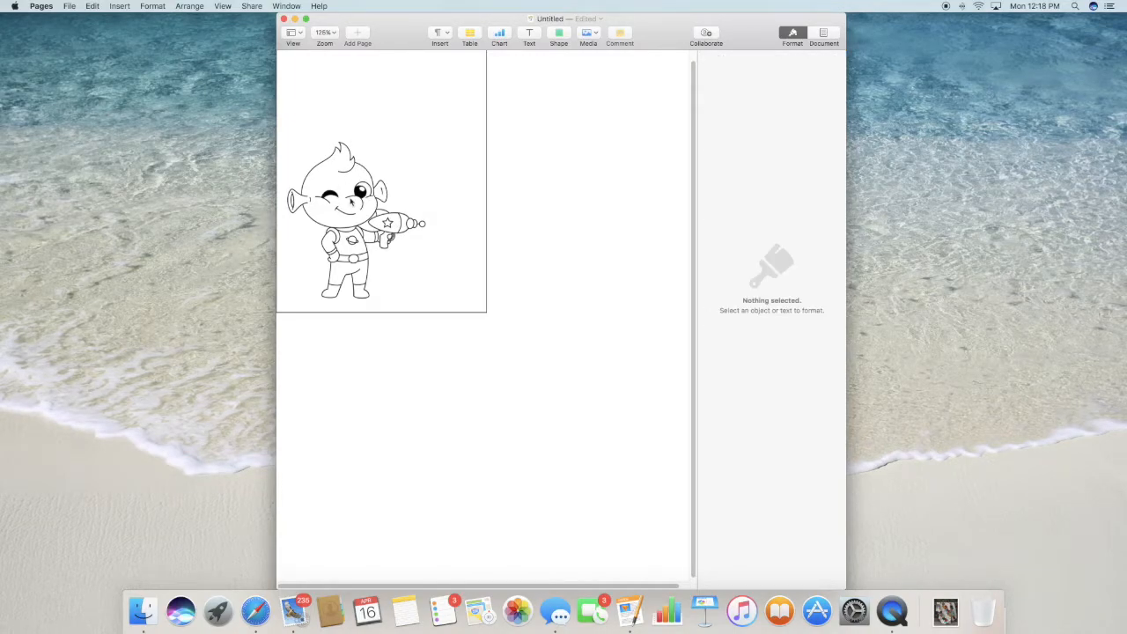
- Shrink the standing alien to about 2.18 by 2.47 in within the rectangle's lower part, and delete the outlined rectangle
click(350, 202)
drag(426, 141, 395, 176)
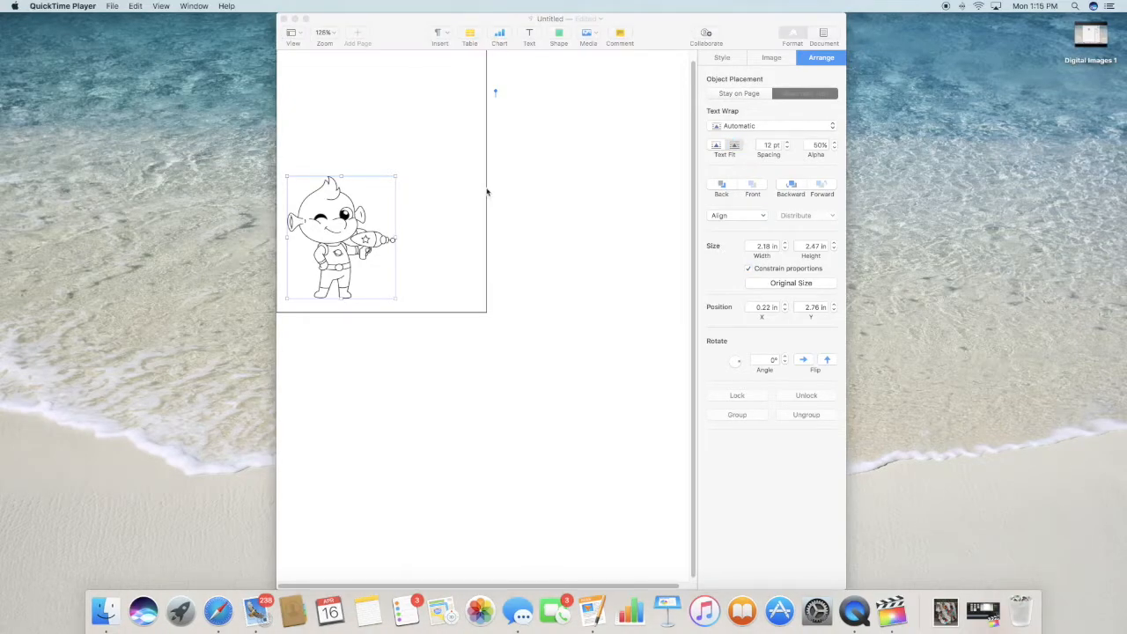
click(487, 191)
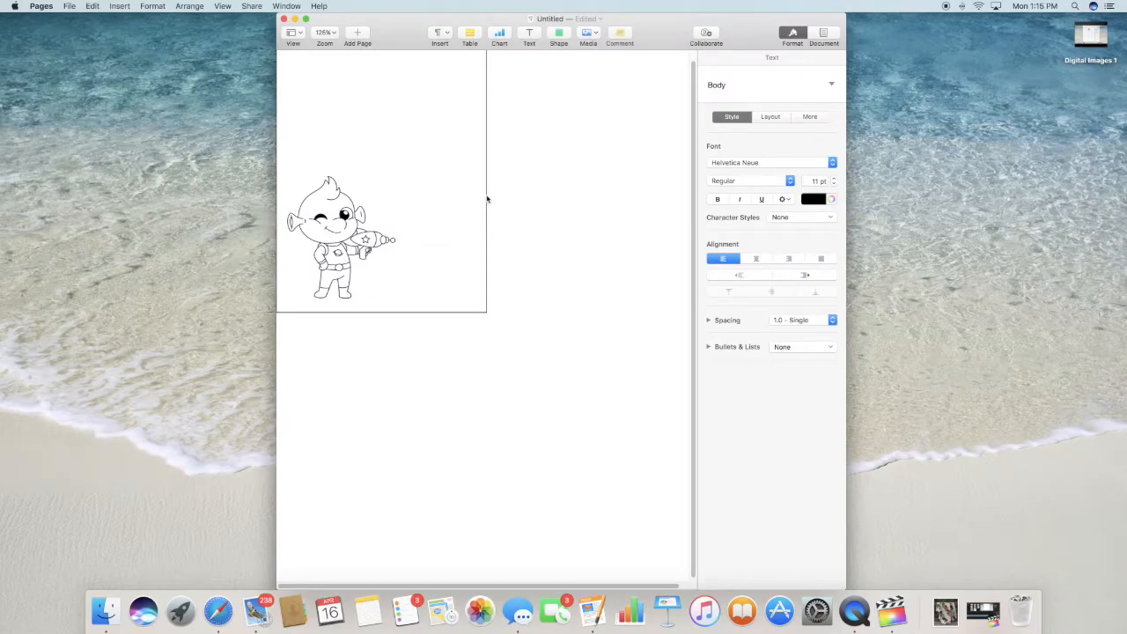
click(486, 199)
key(Escape)
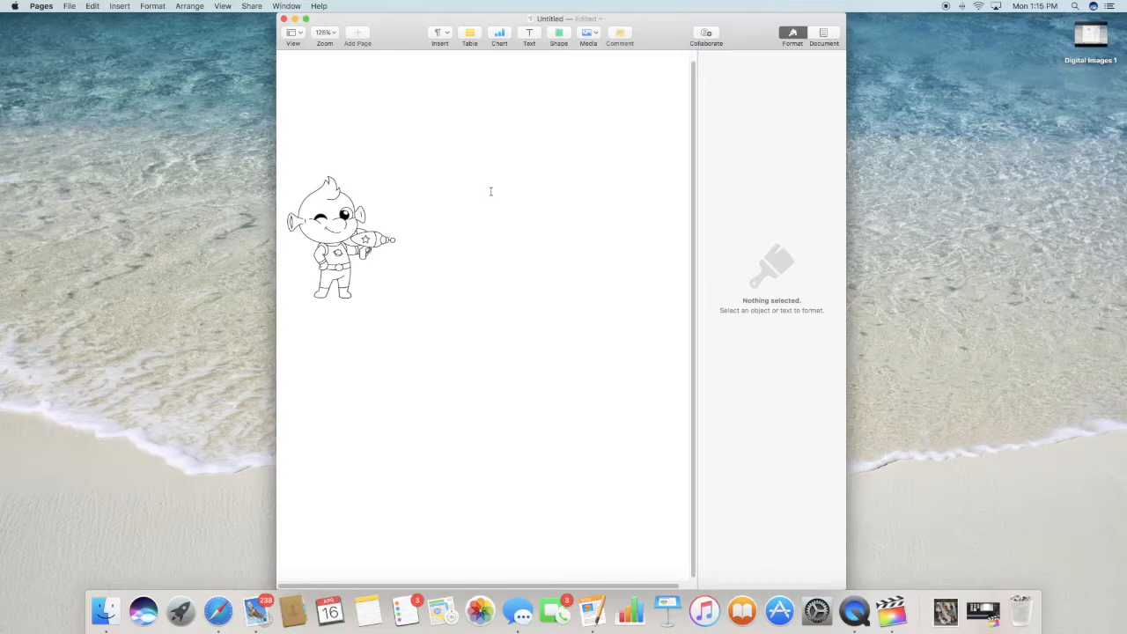
- Open the document's print settings, look through the available printers, and cancel without printing
click(71, 8)
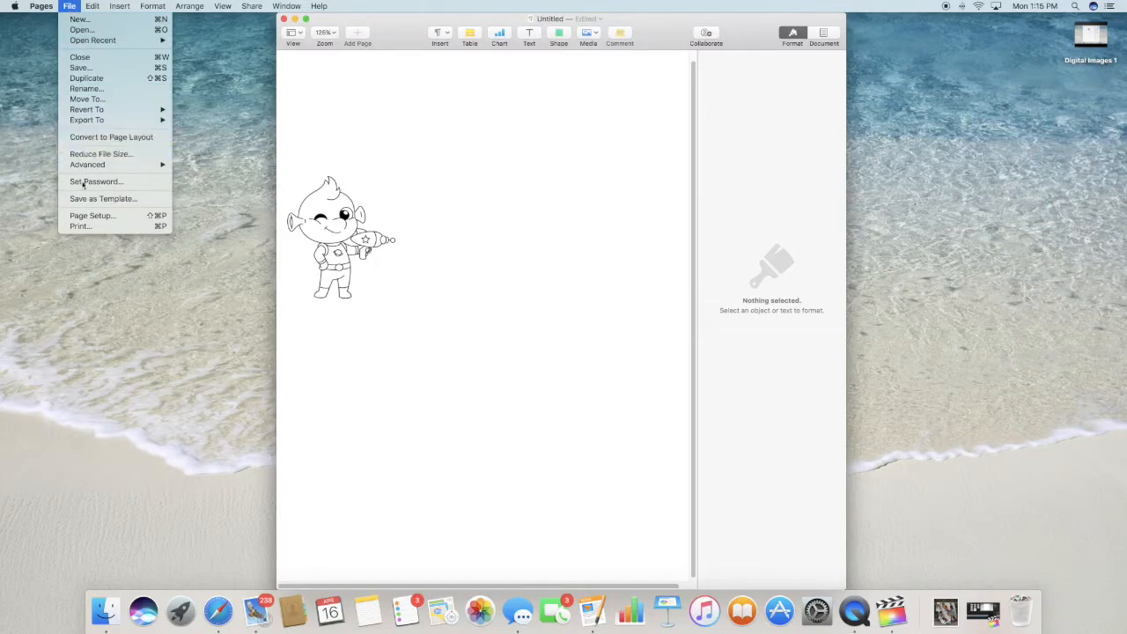
click(80, 227)
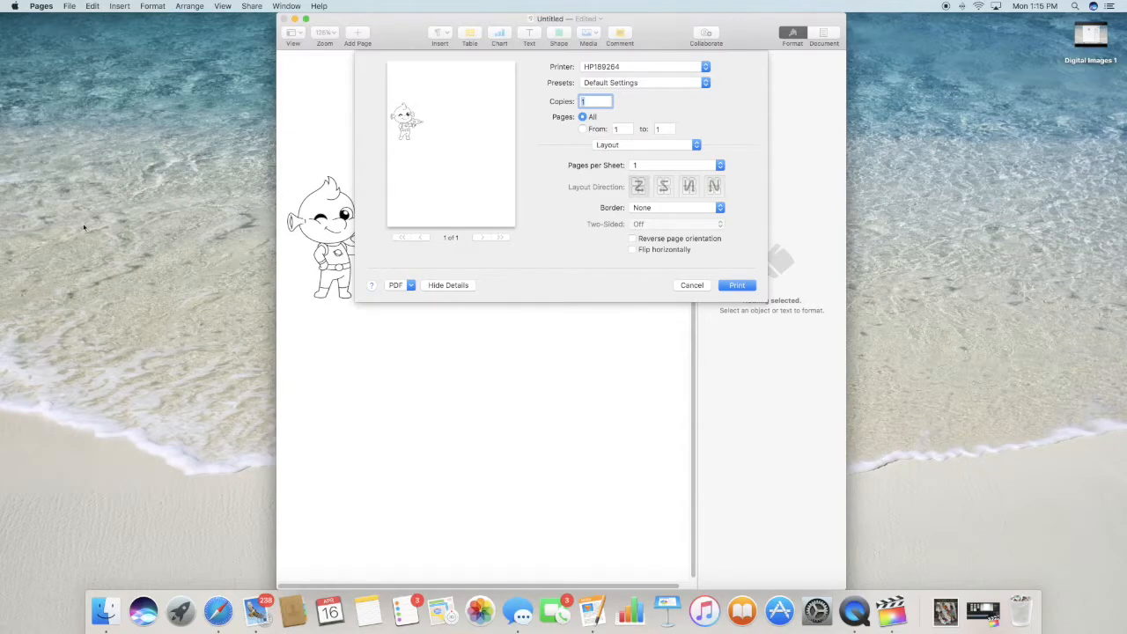
click(705, 67)
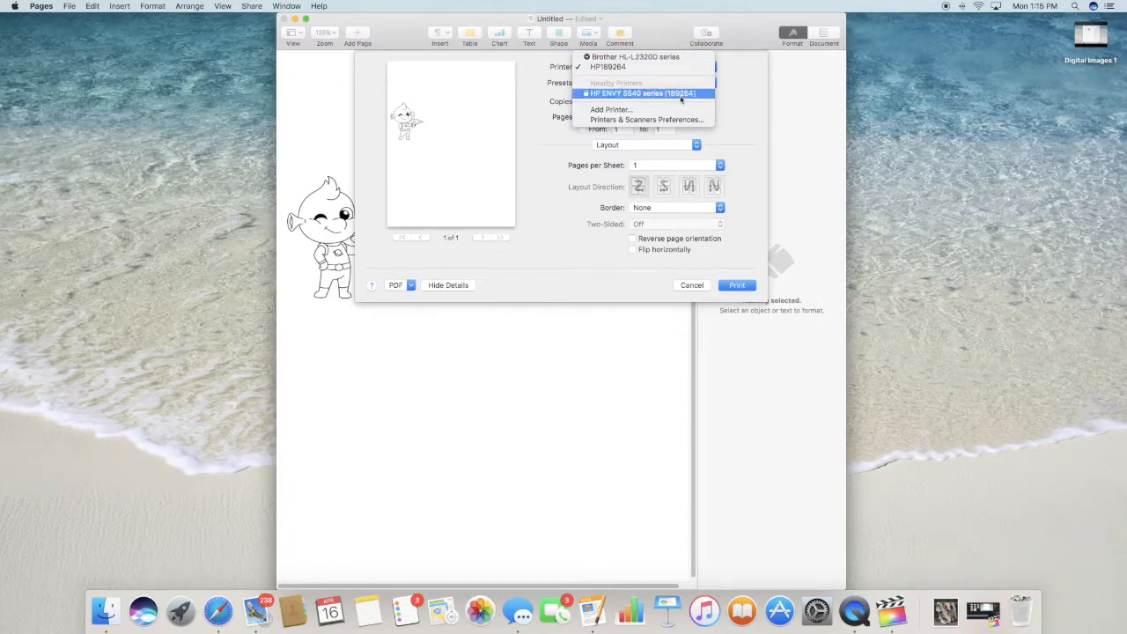
click(741, 81)
click(737, 286)
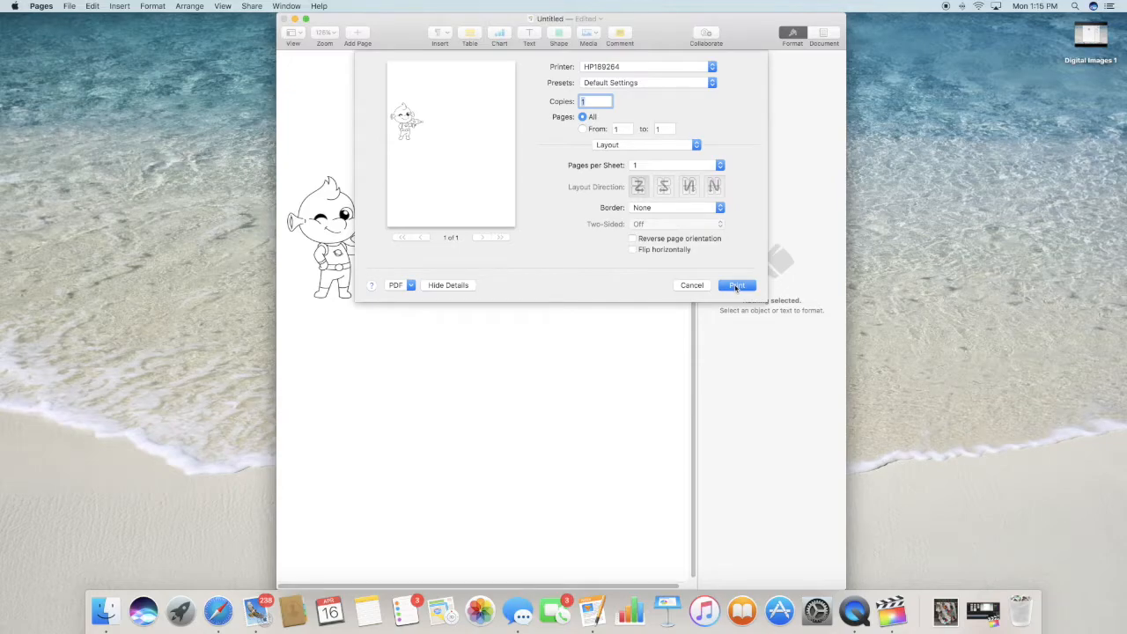
click(691, 286)
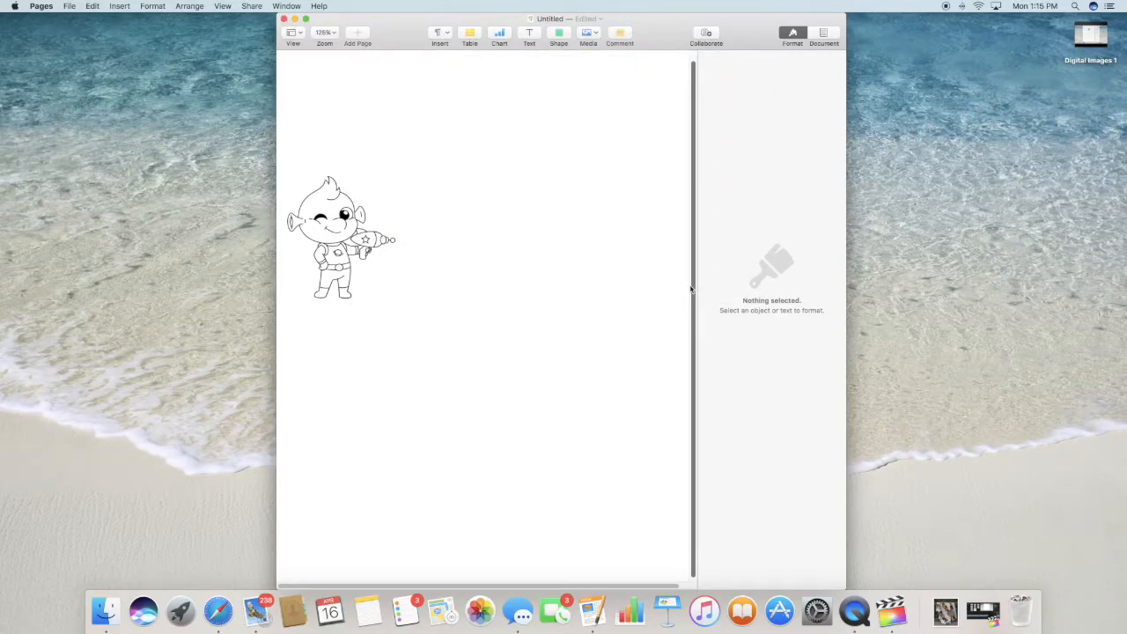
right_click(854, 613)
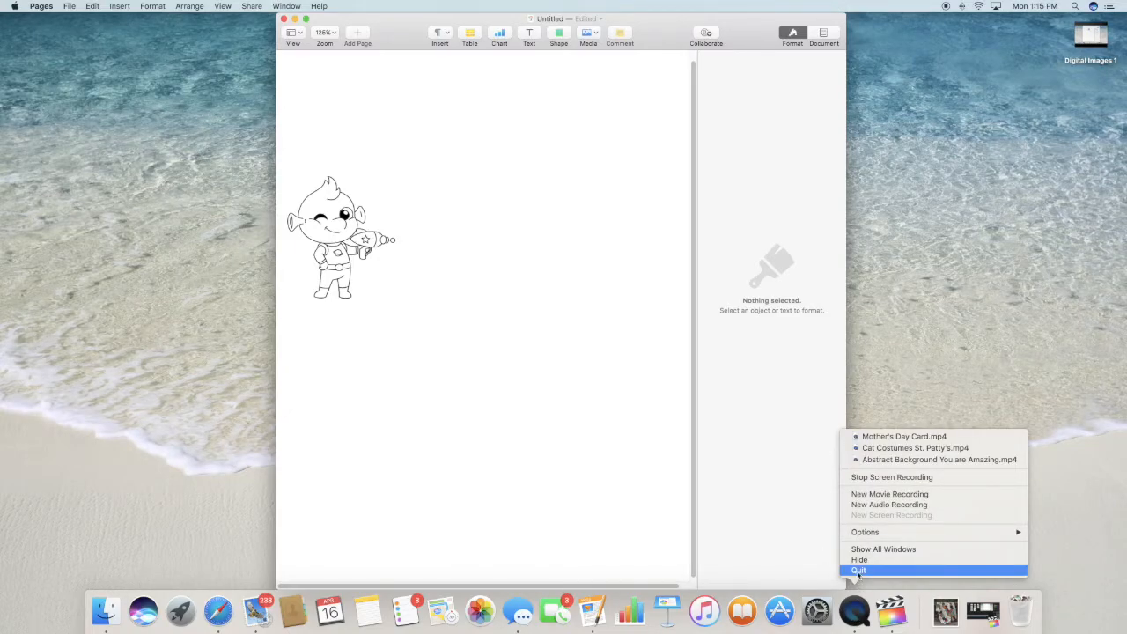